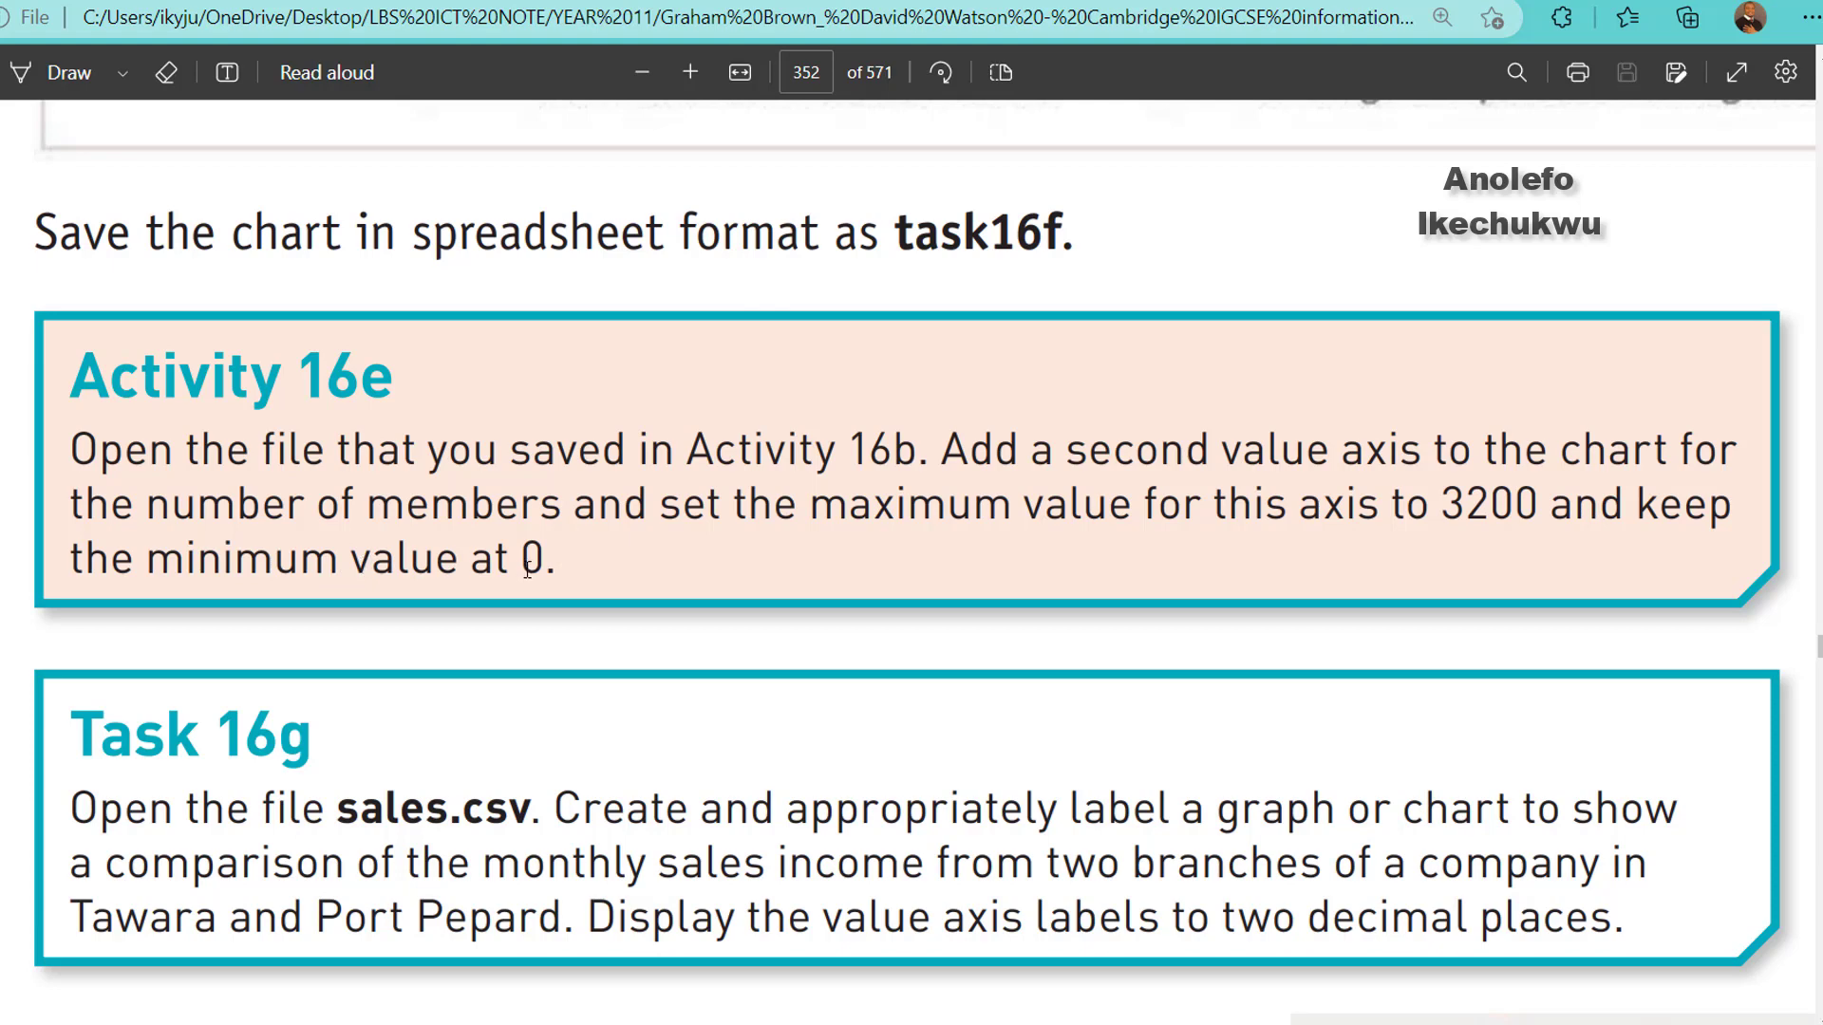
Step: Open activity 16b.xlsx from the chapter 16 task folder and select its members and website hits chart
drag(521, 558, 533, 556)
click(584, 562)
key(alt+Tab)
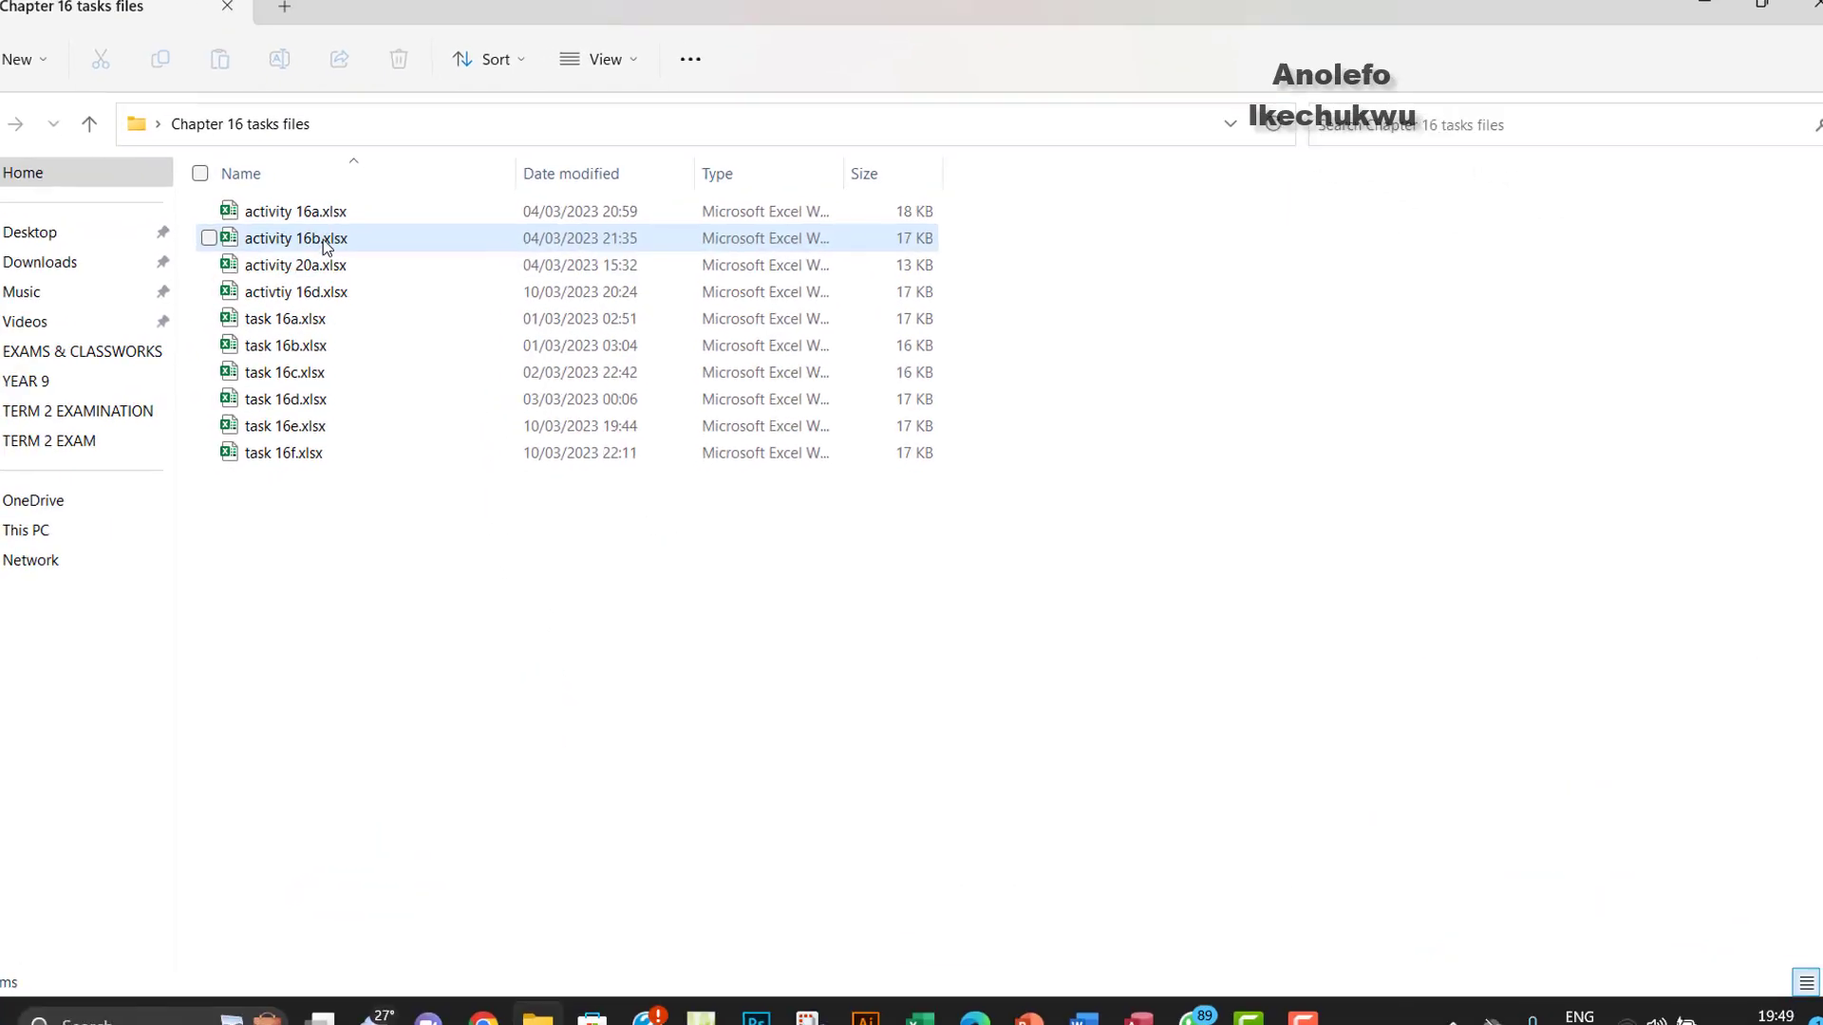
double_click(396, 243)
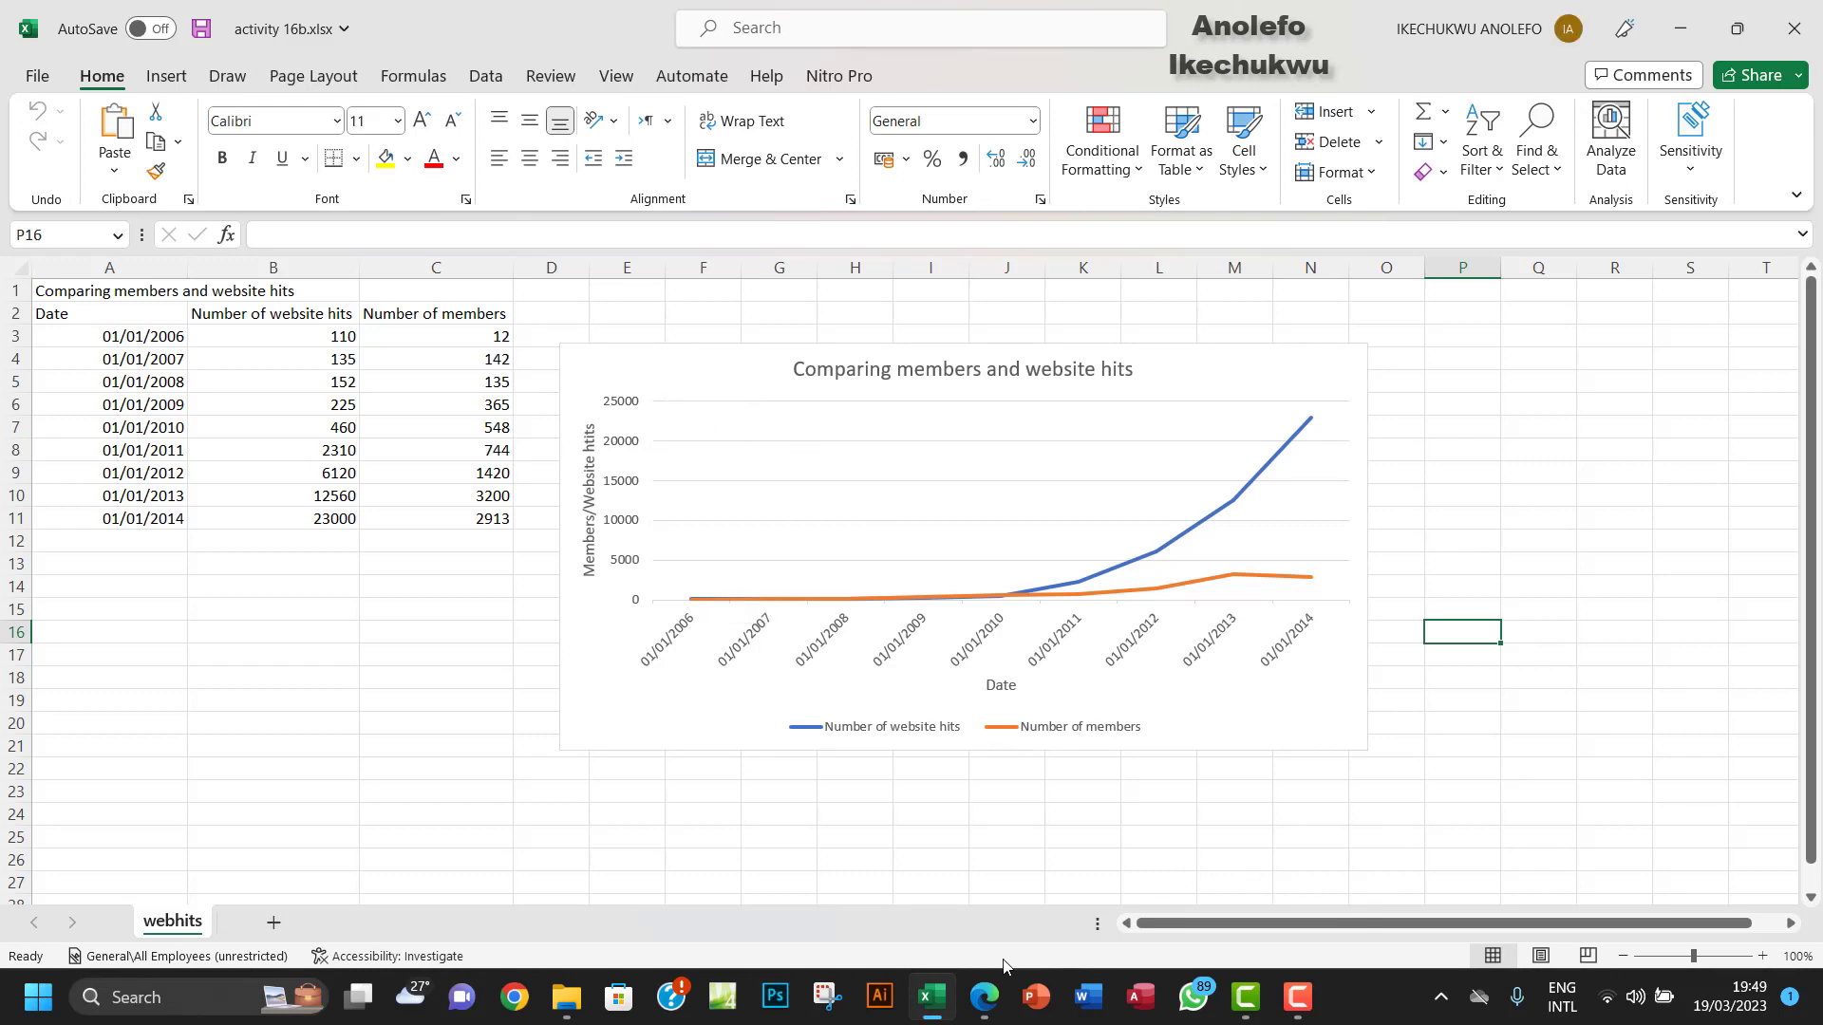
click(984, 999)
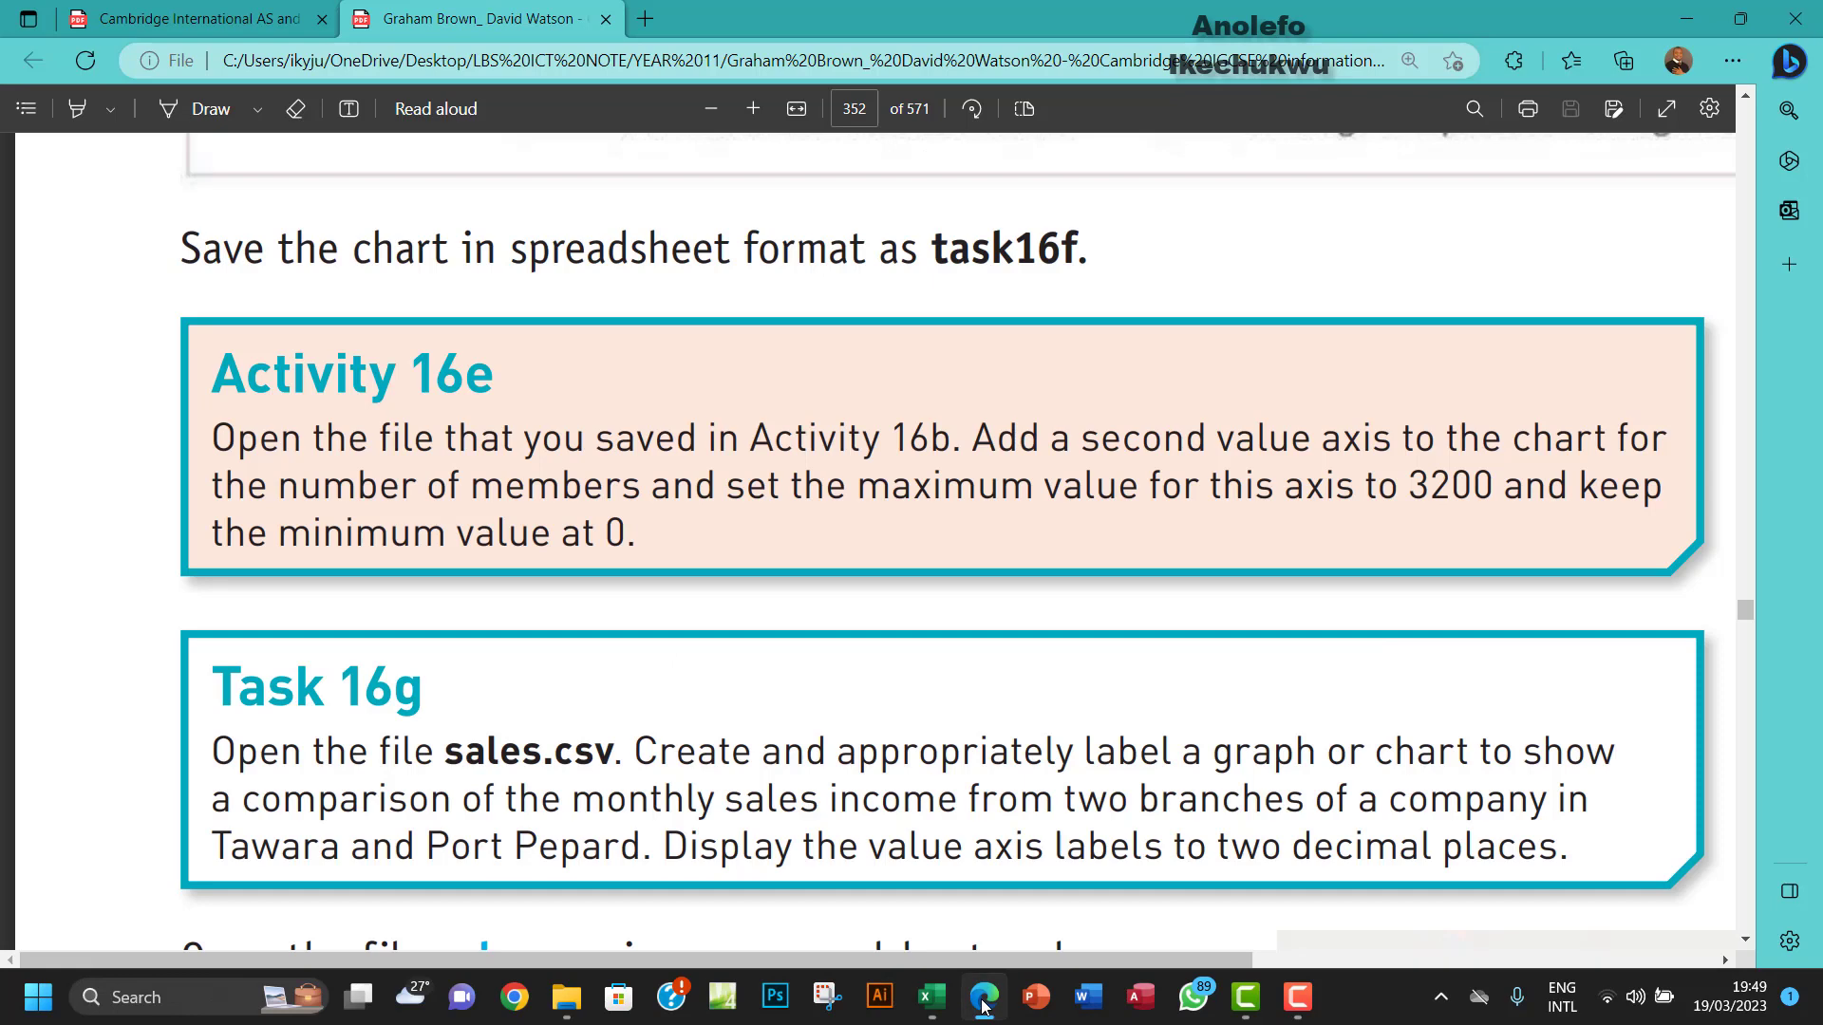
click(983, 1005)
click(699, 365)
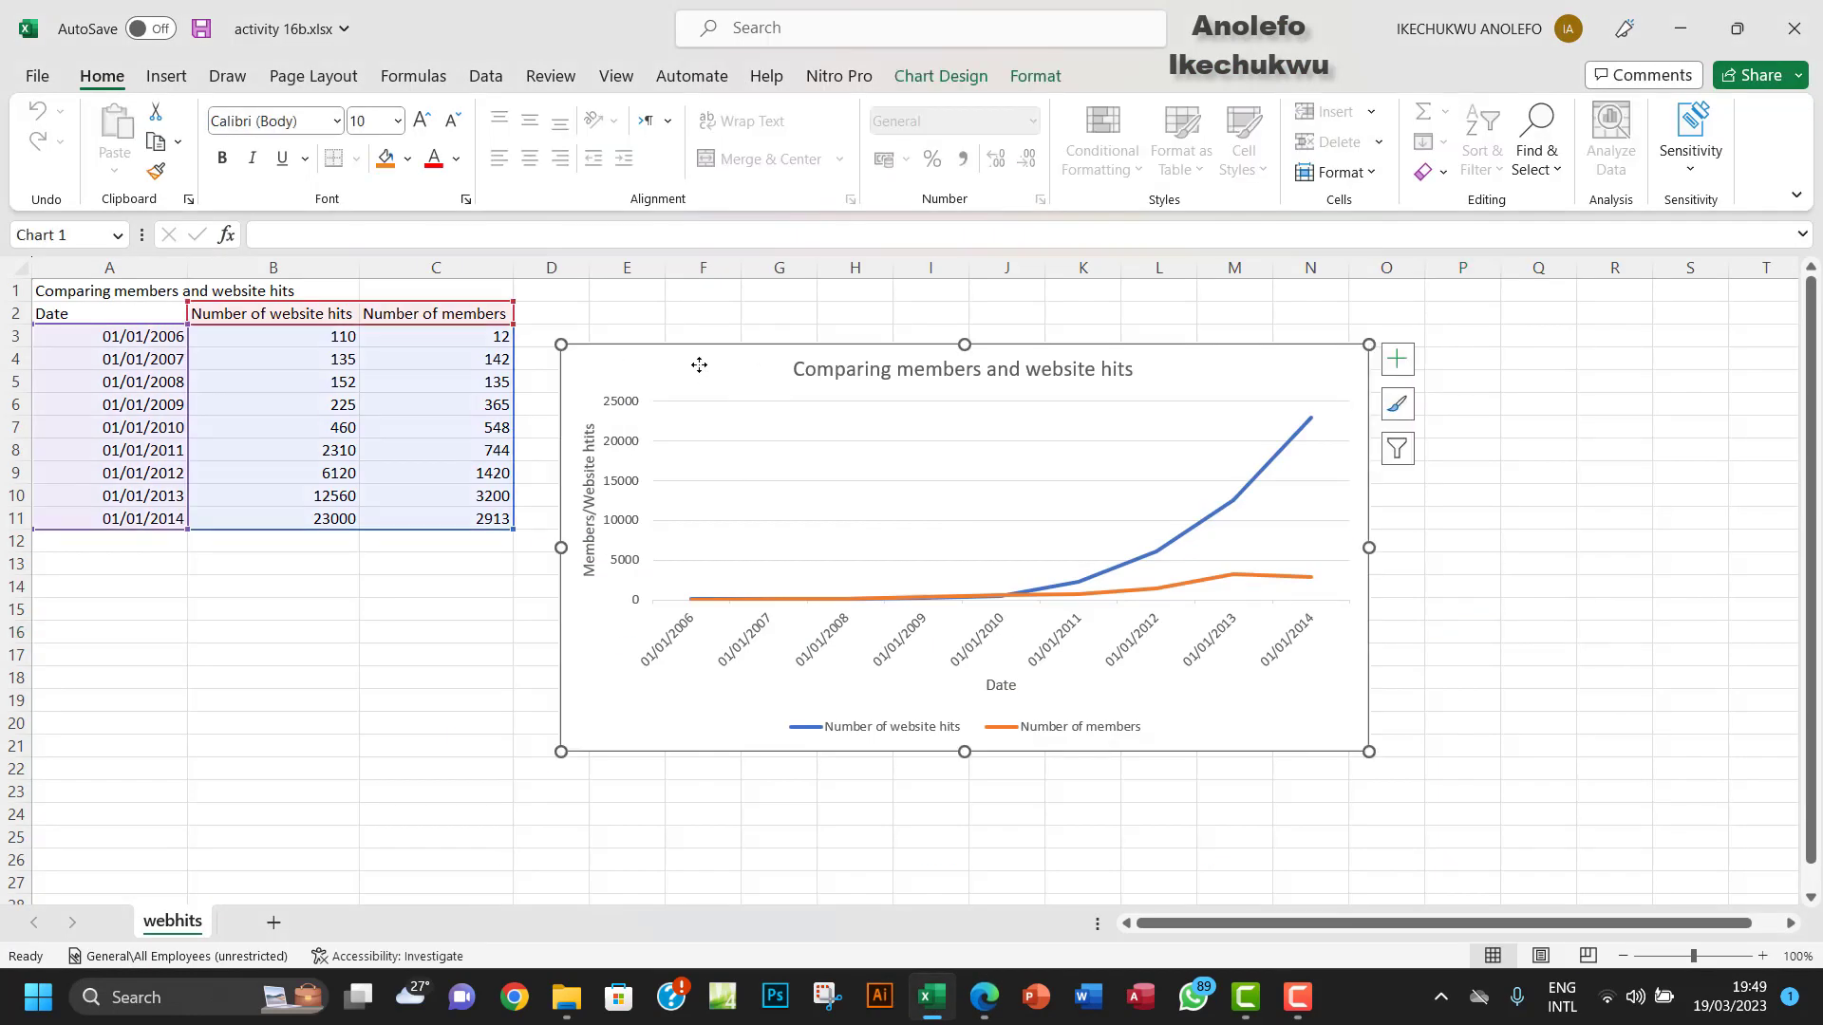
Step: Build a custom combo chart: website hits and Number of members as Line, members on the Secondary Axis
click(165, 81)
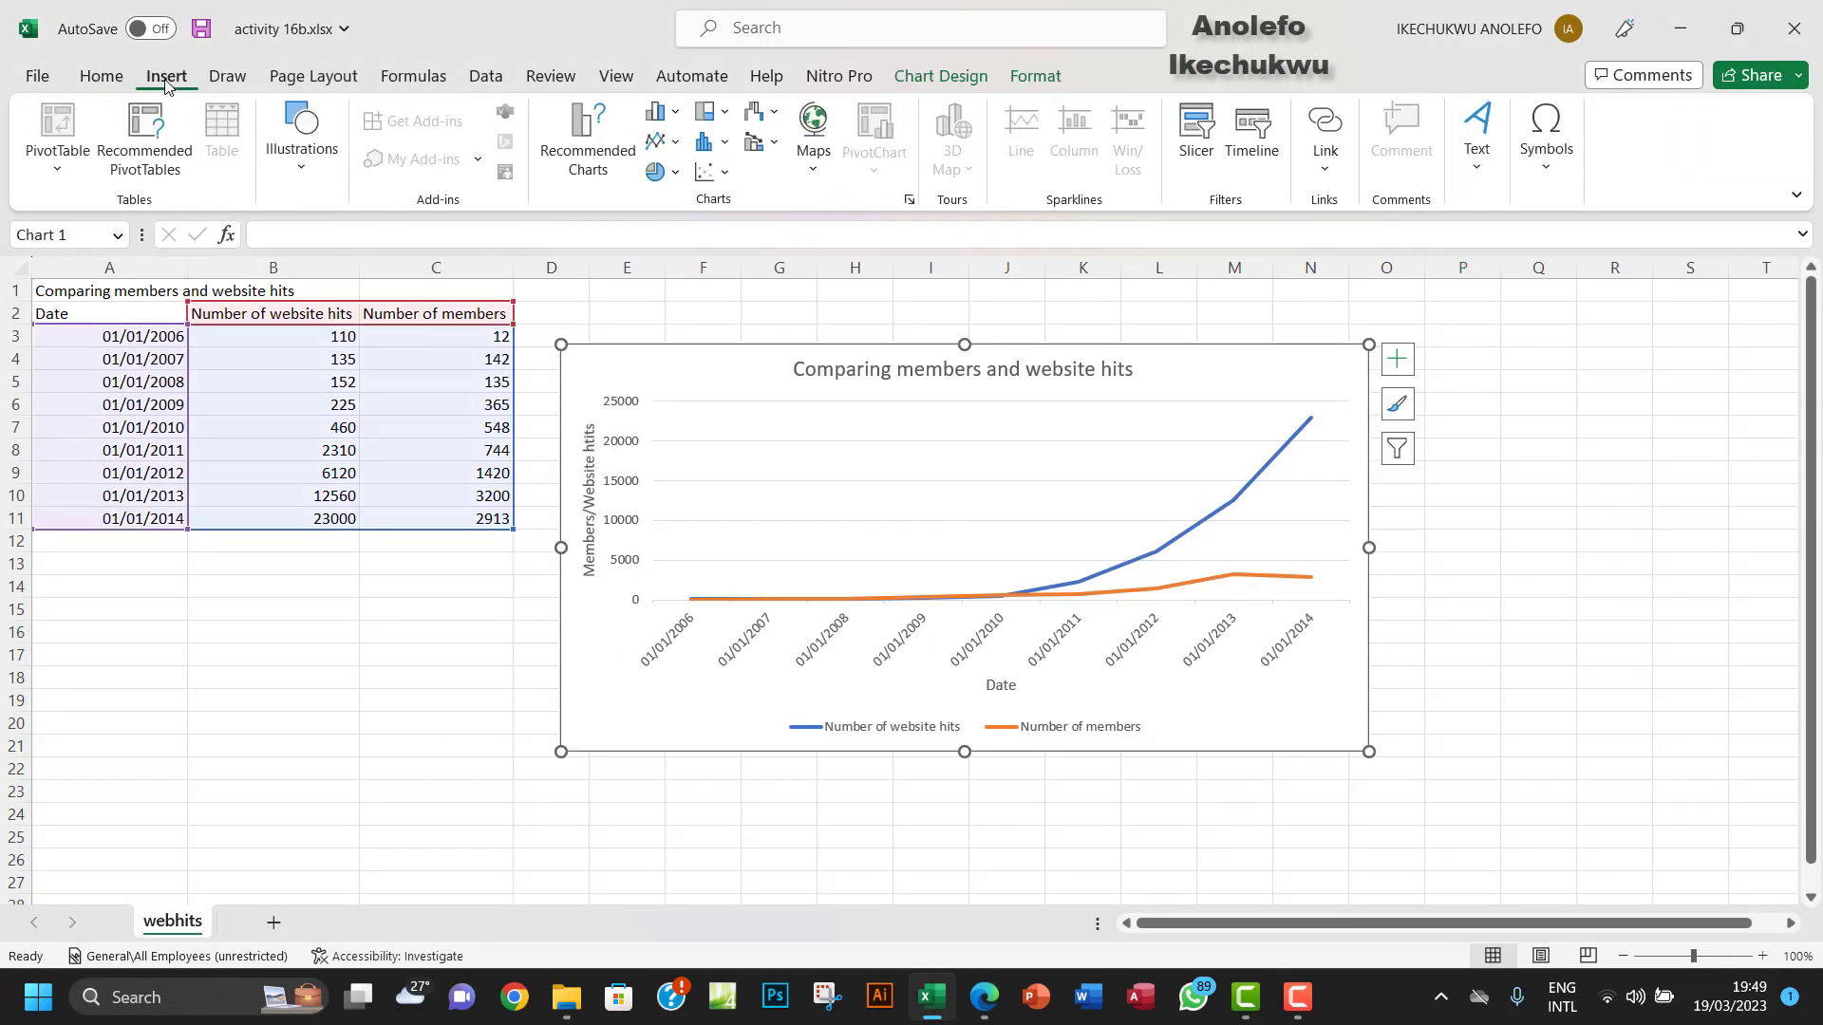
click(774, 144)
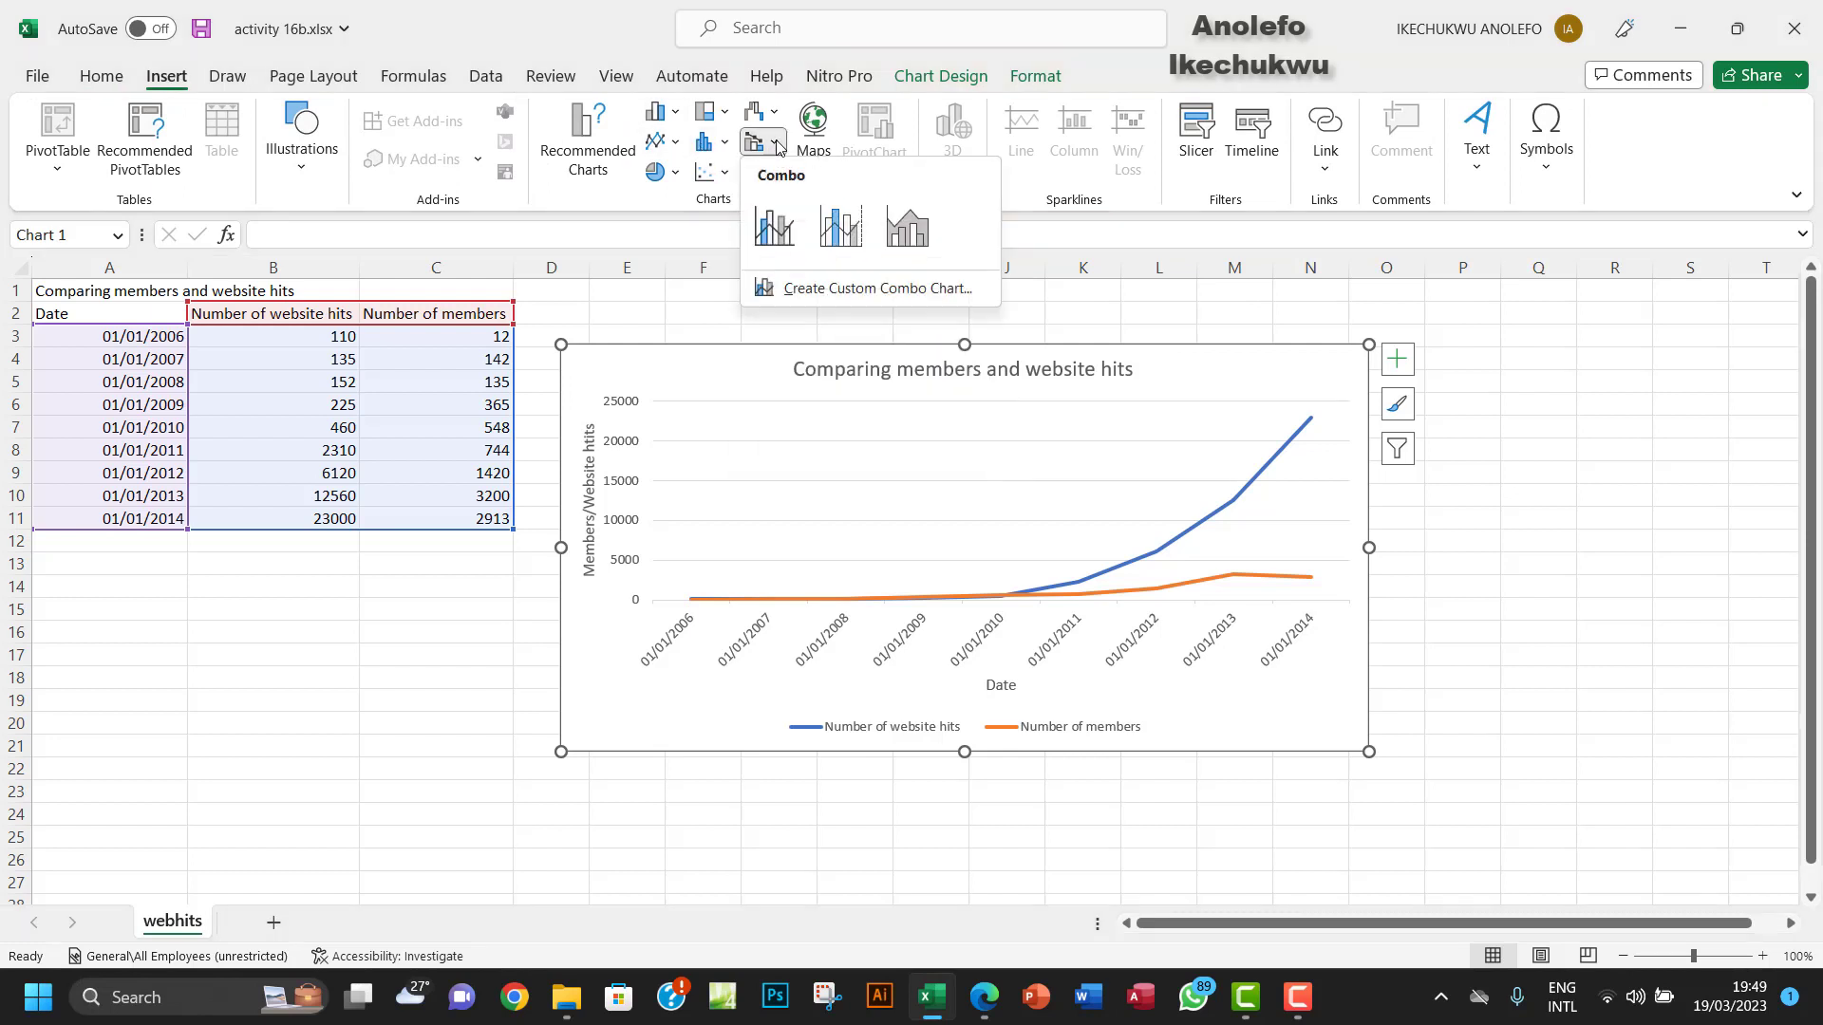
click(834, 290)
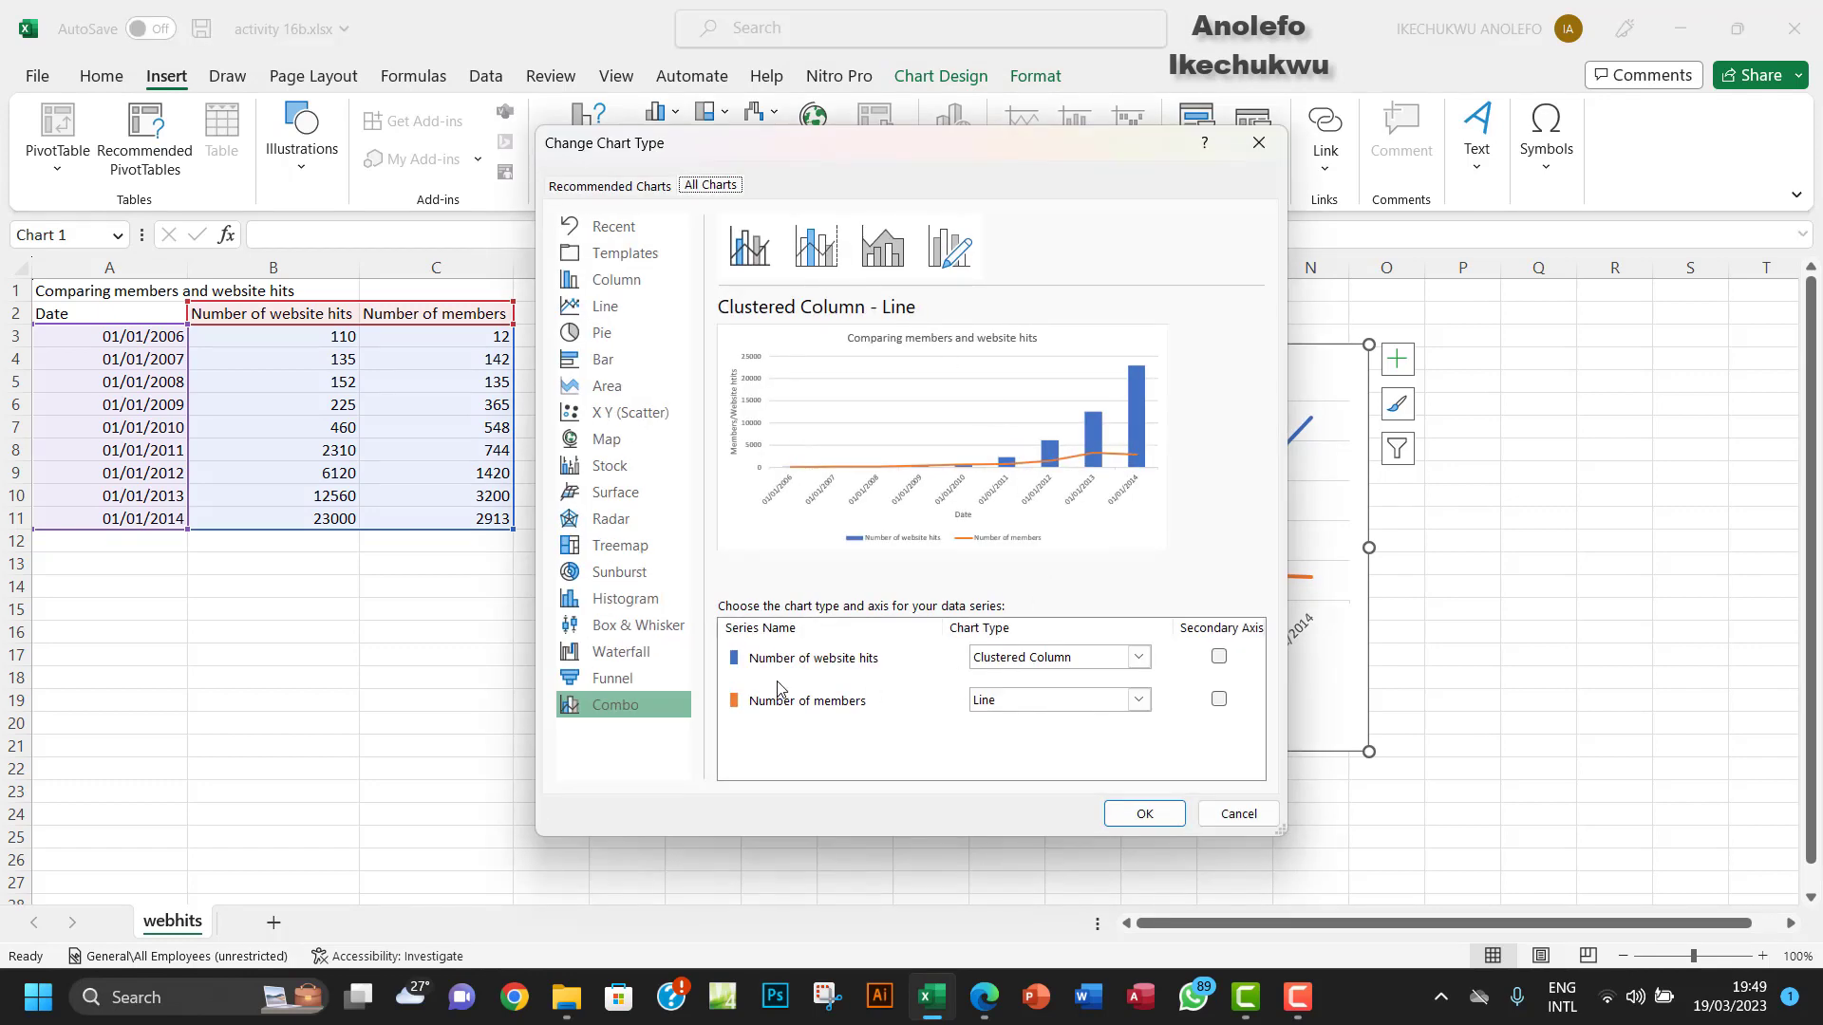
click(1142, 657)
click(1003, 421)
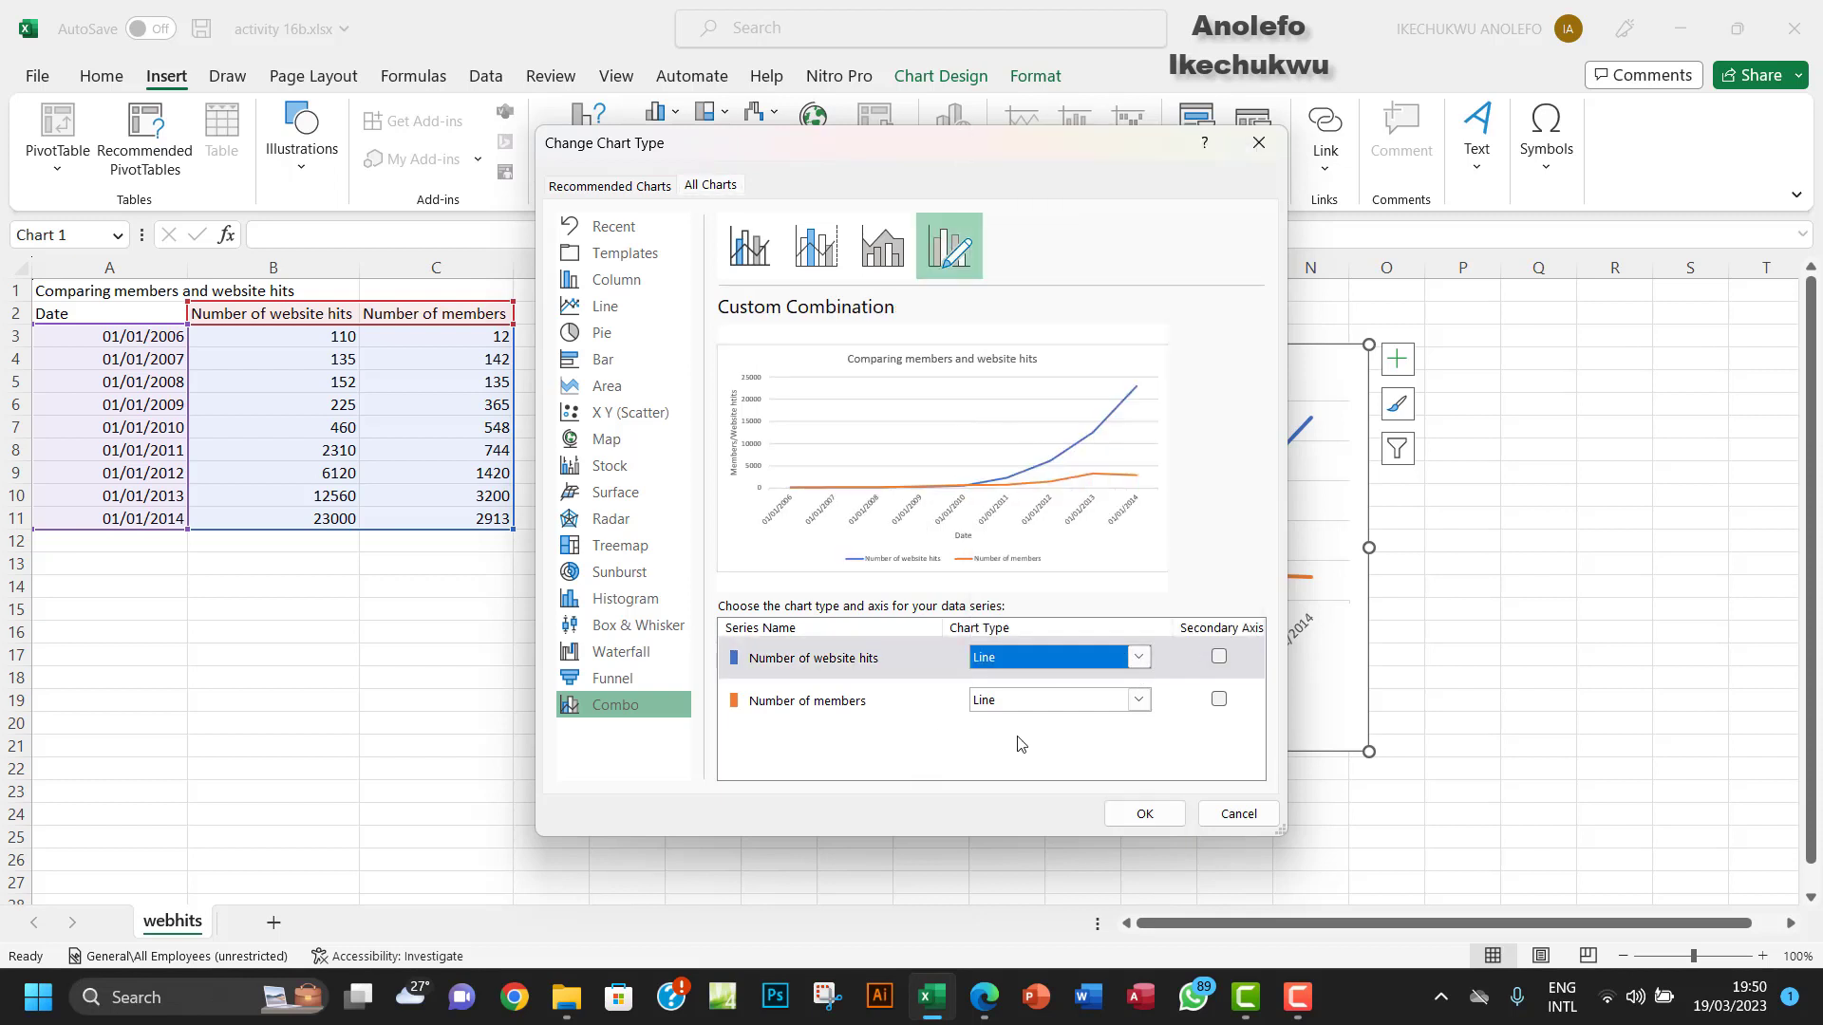
click(1218, 700)
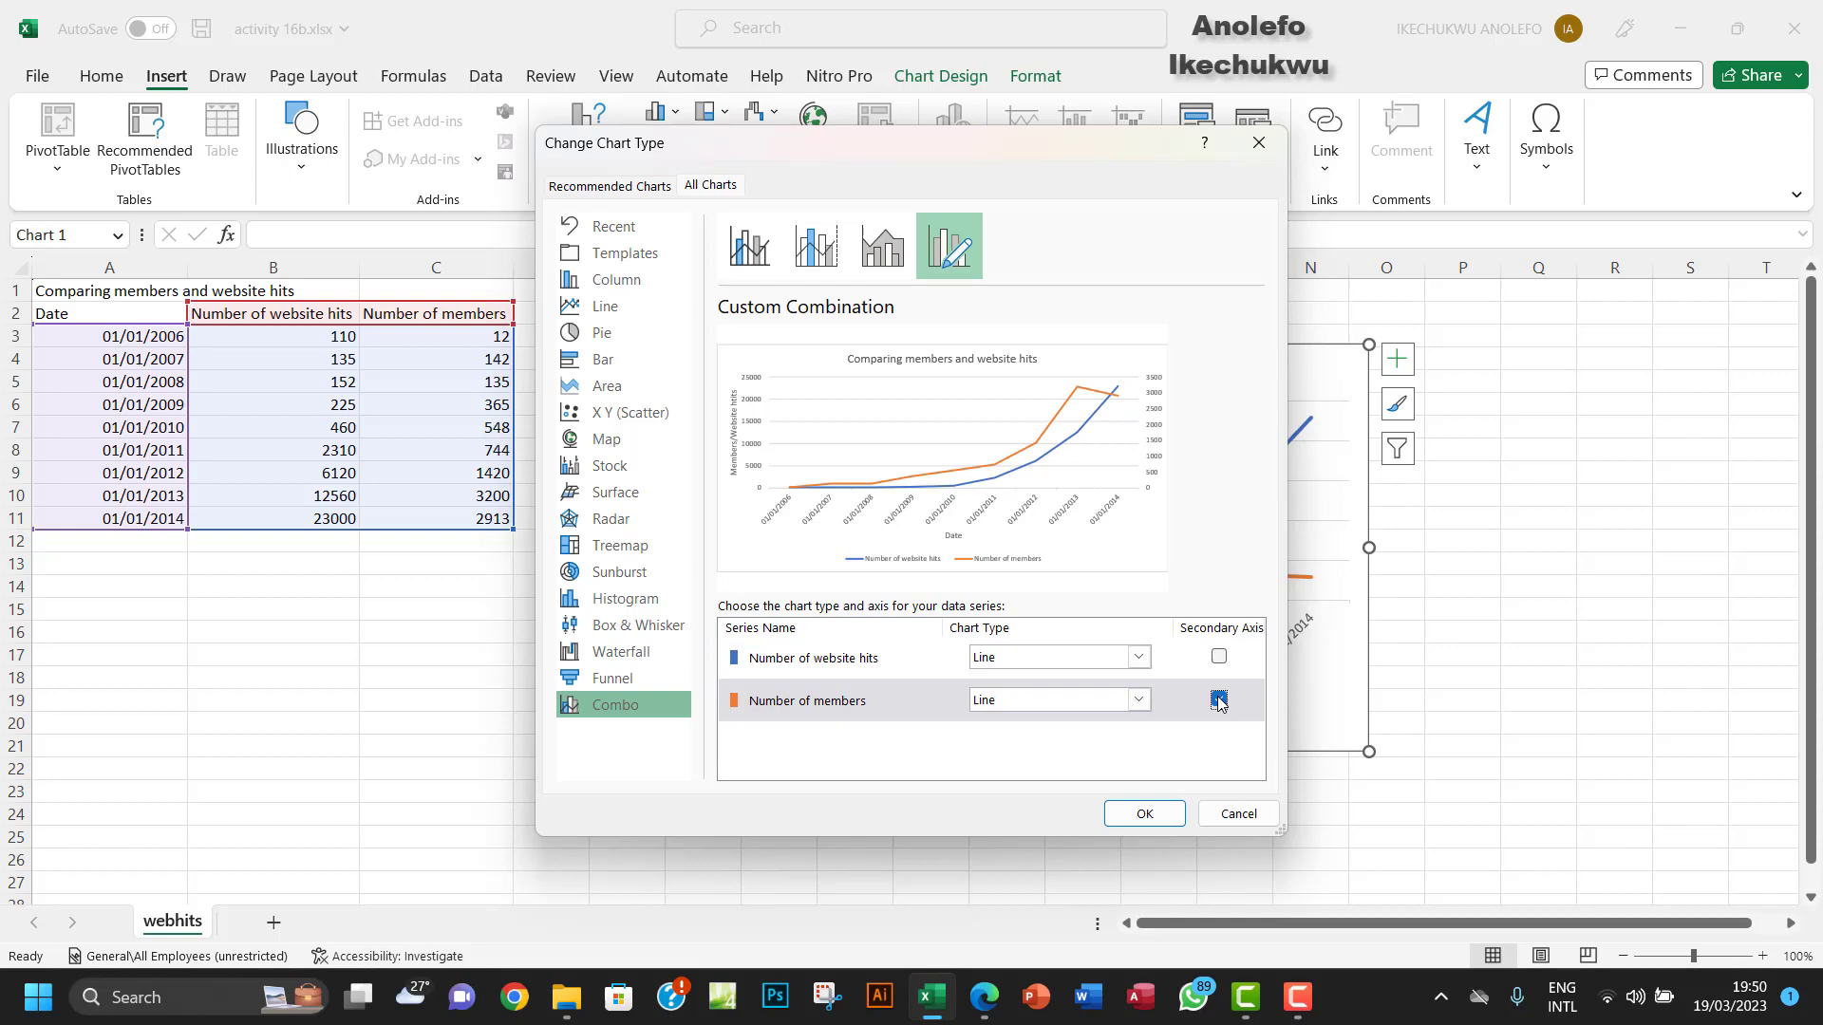
click(1144, 814)
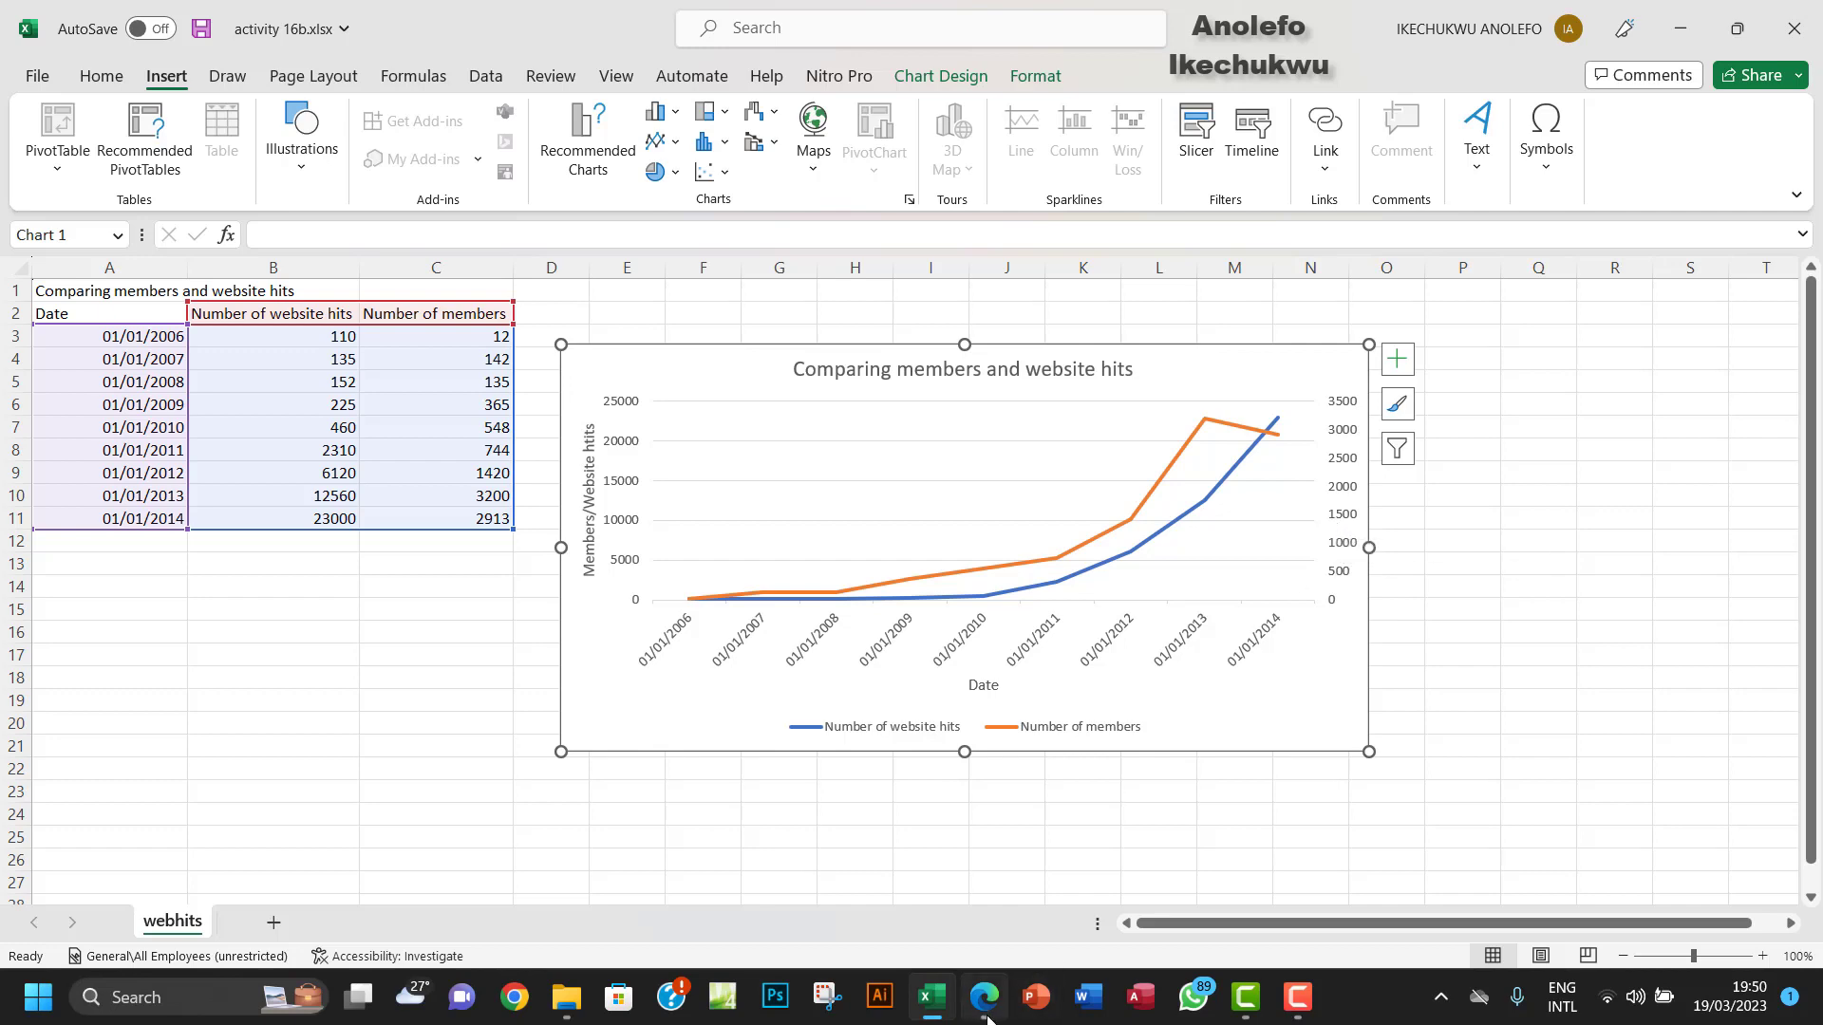
click(988, 1013)
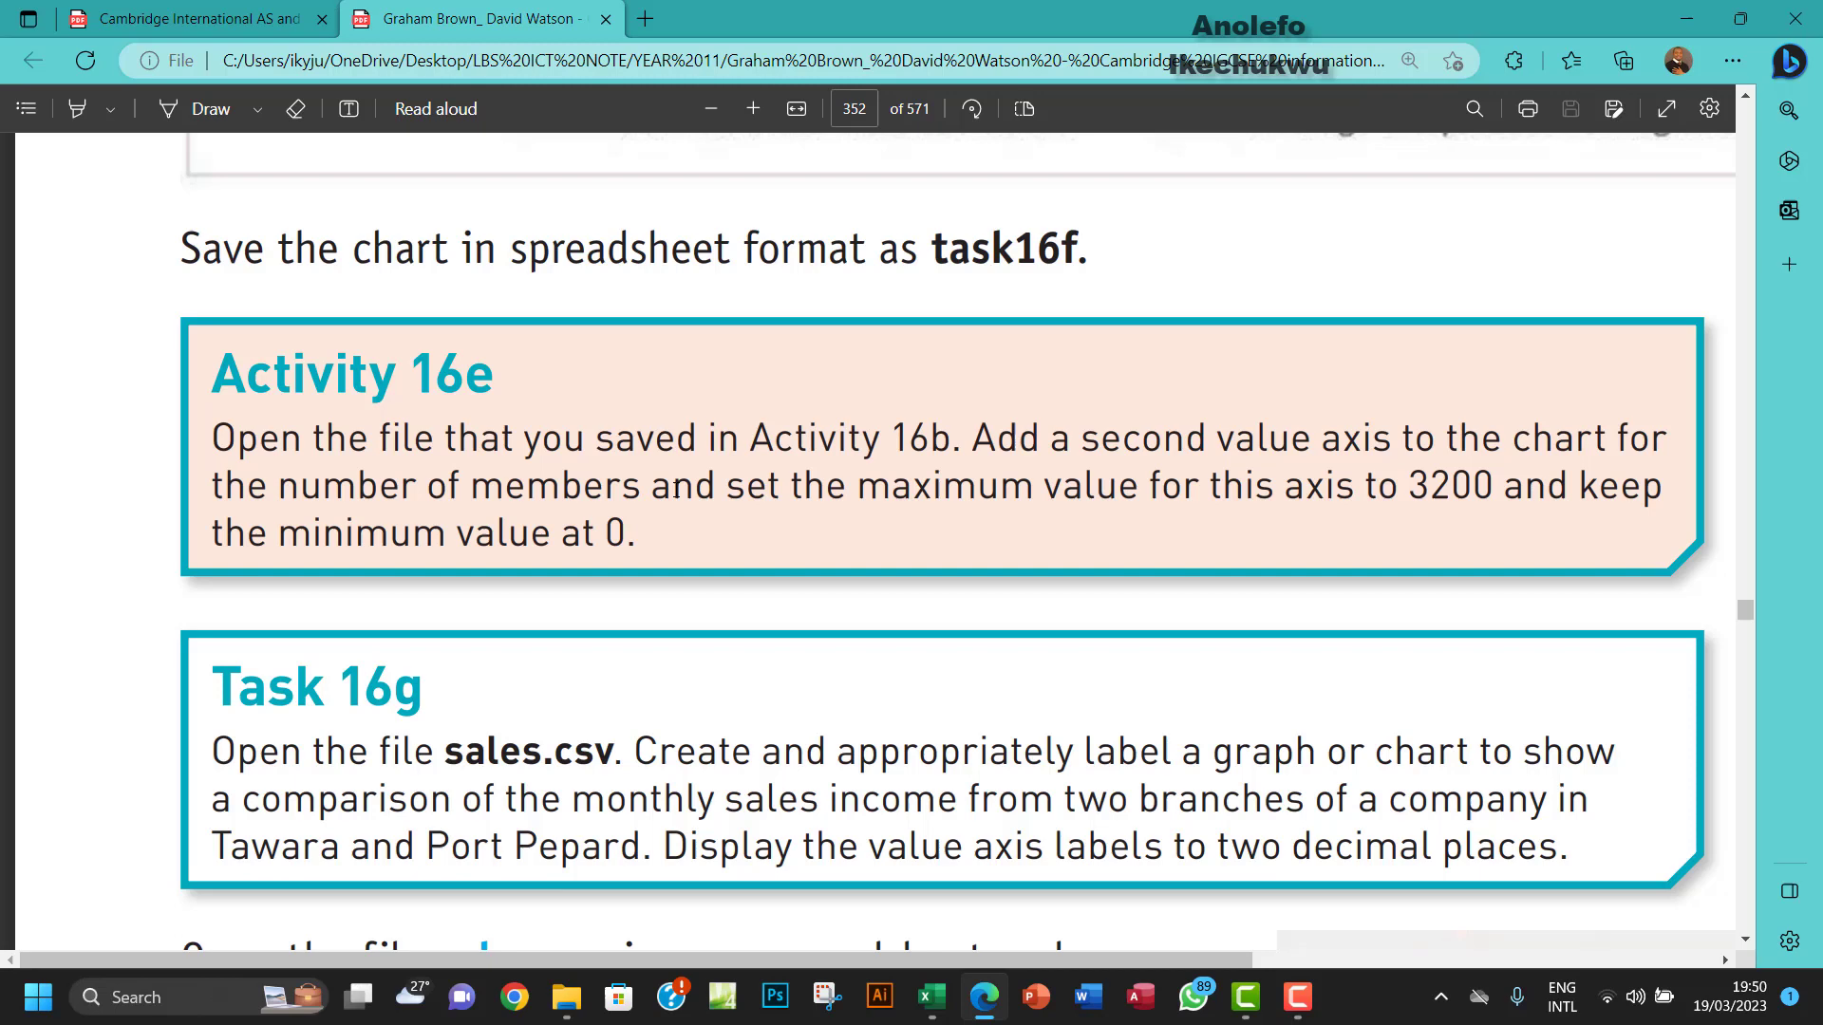
drag(729, 489, 1084, 493)
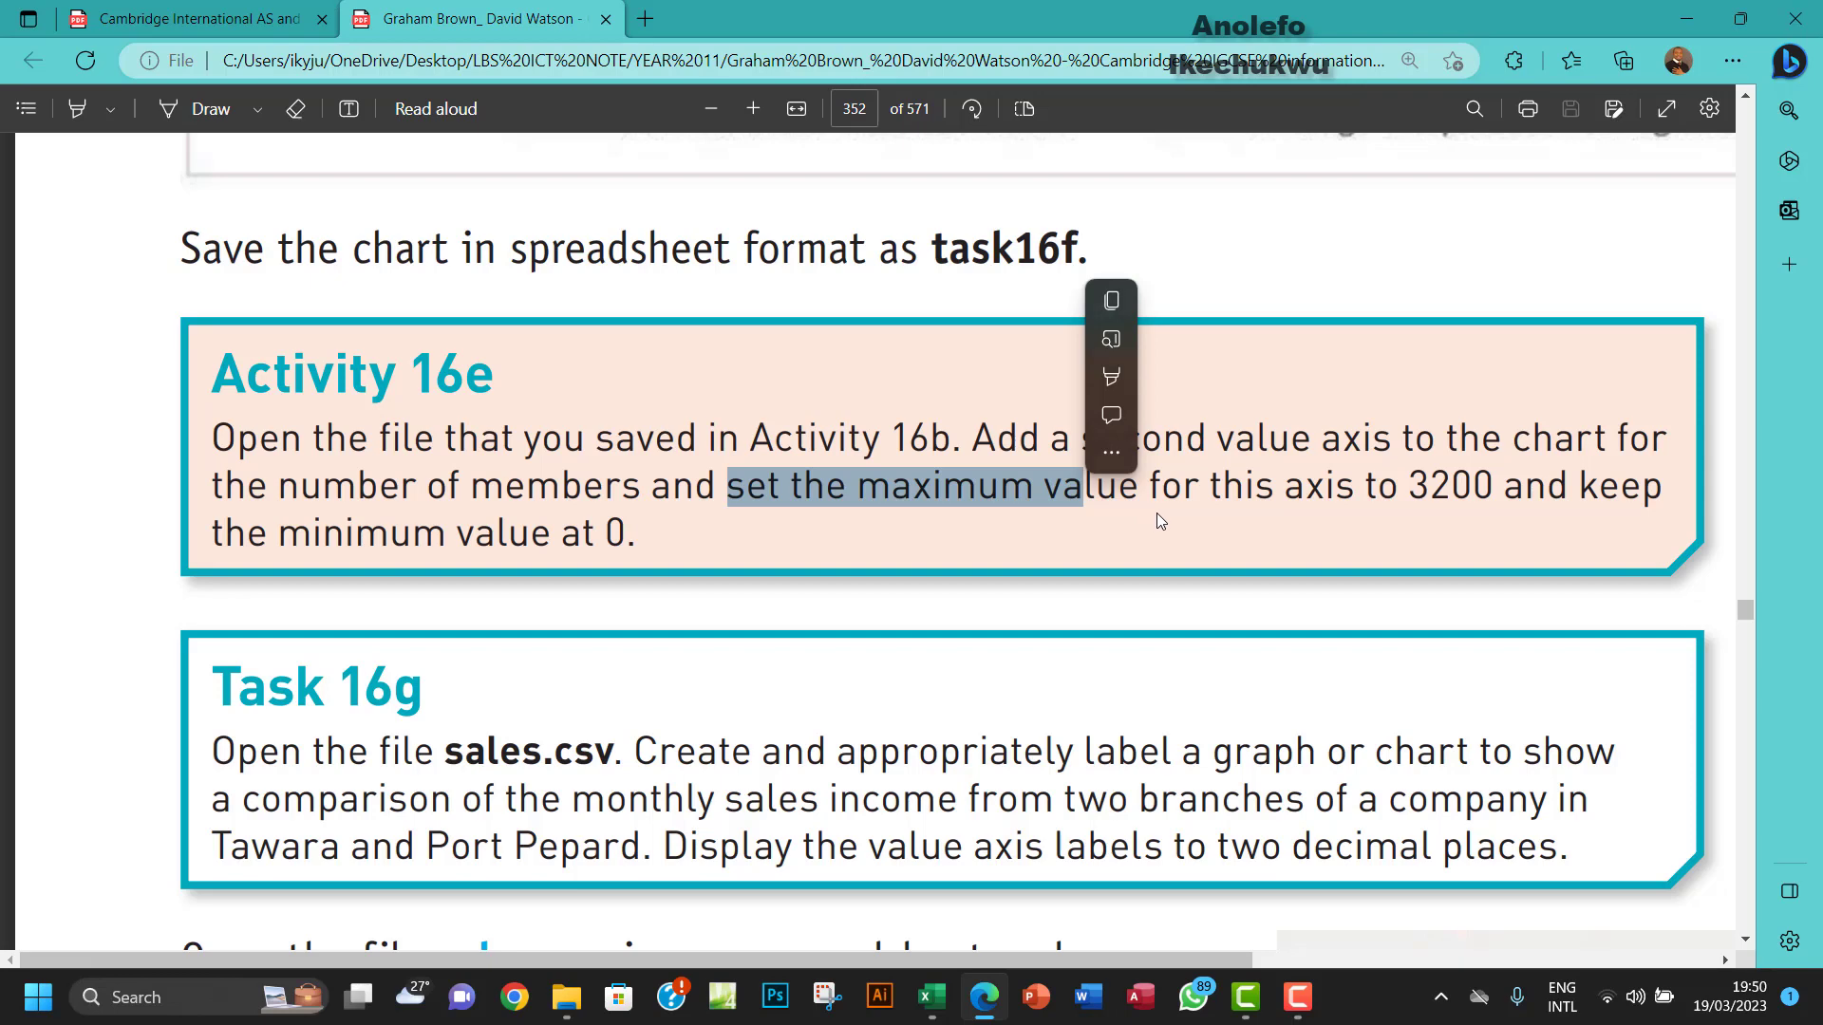
click(933, 993)
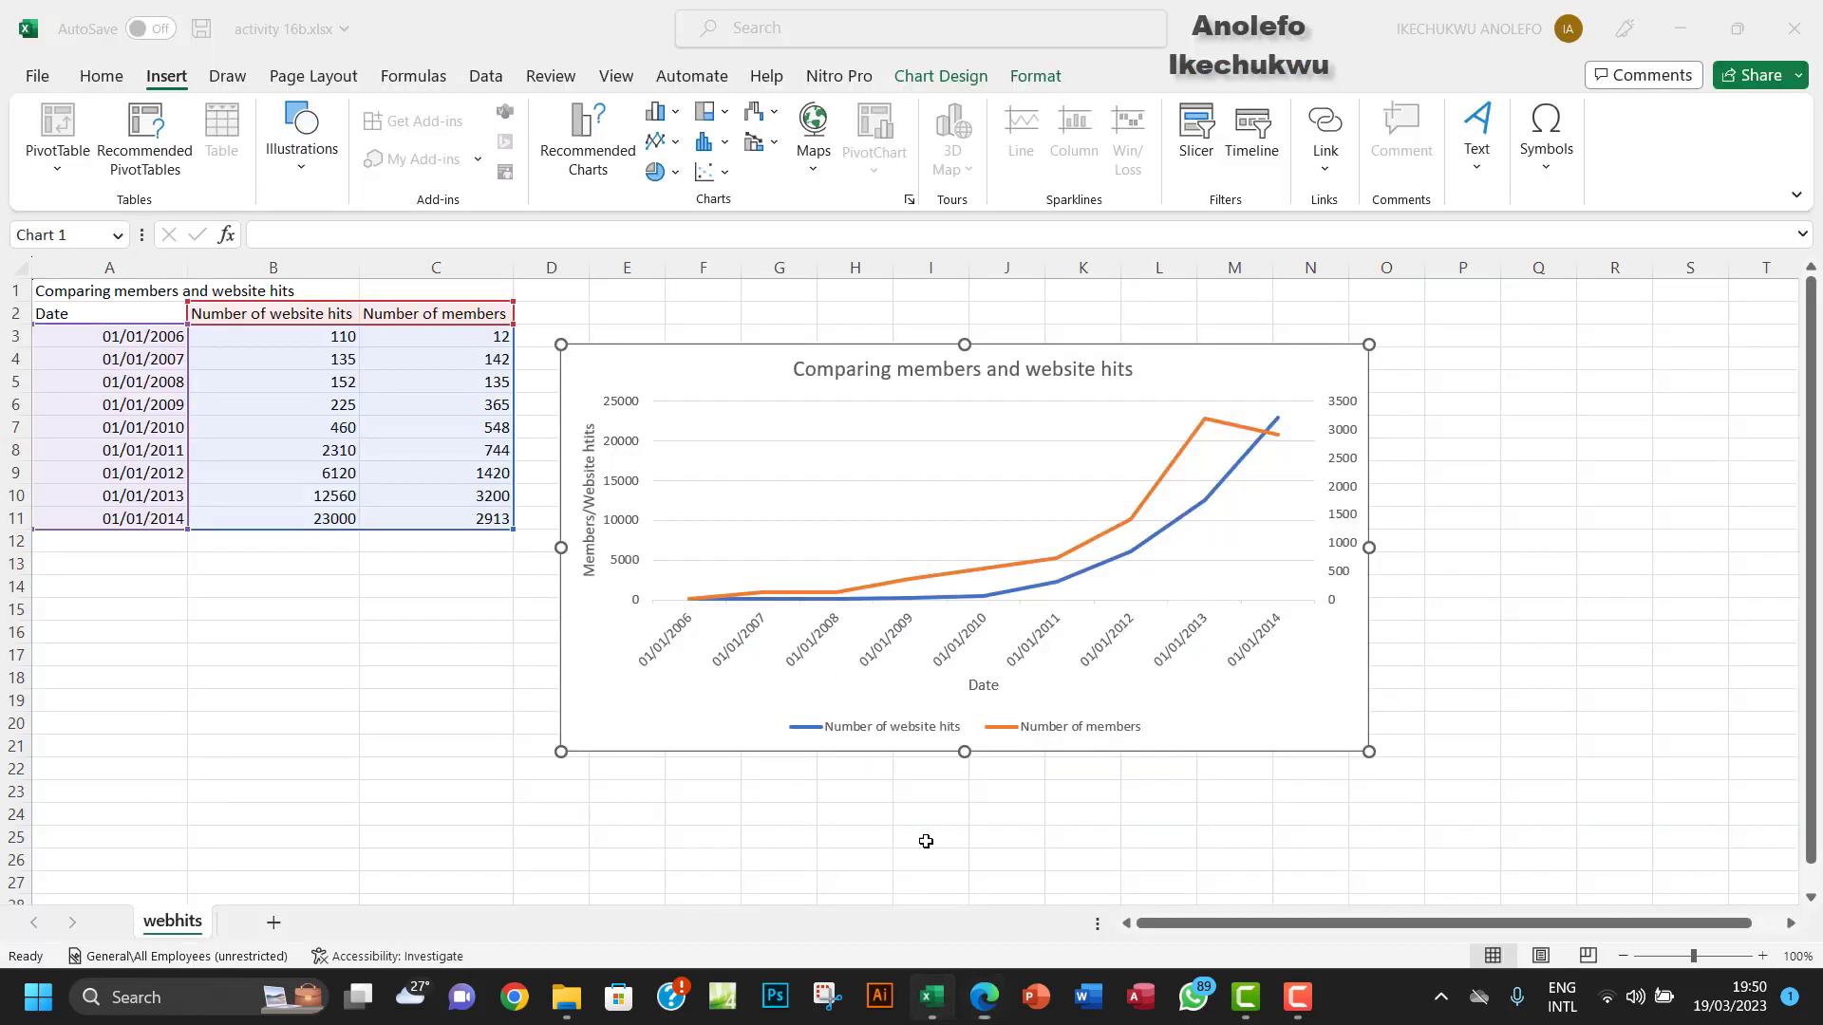
Step: Format the secondary vertical axis with maximum 3200 (instead of 3500) and major unit 400
click(1340, 443)
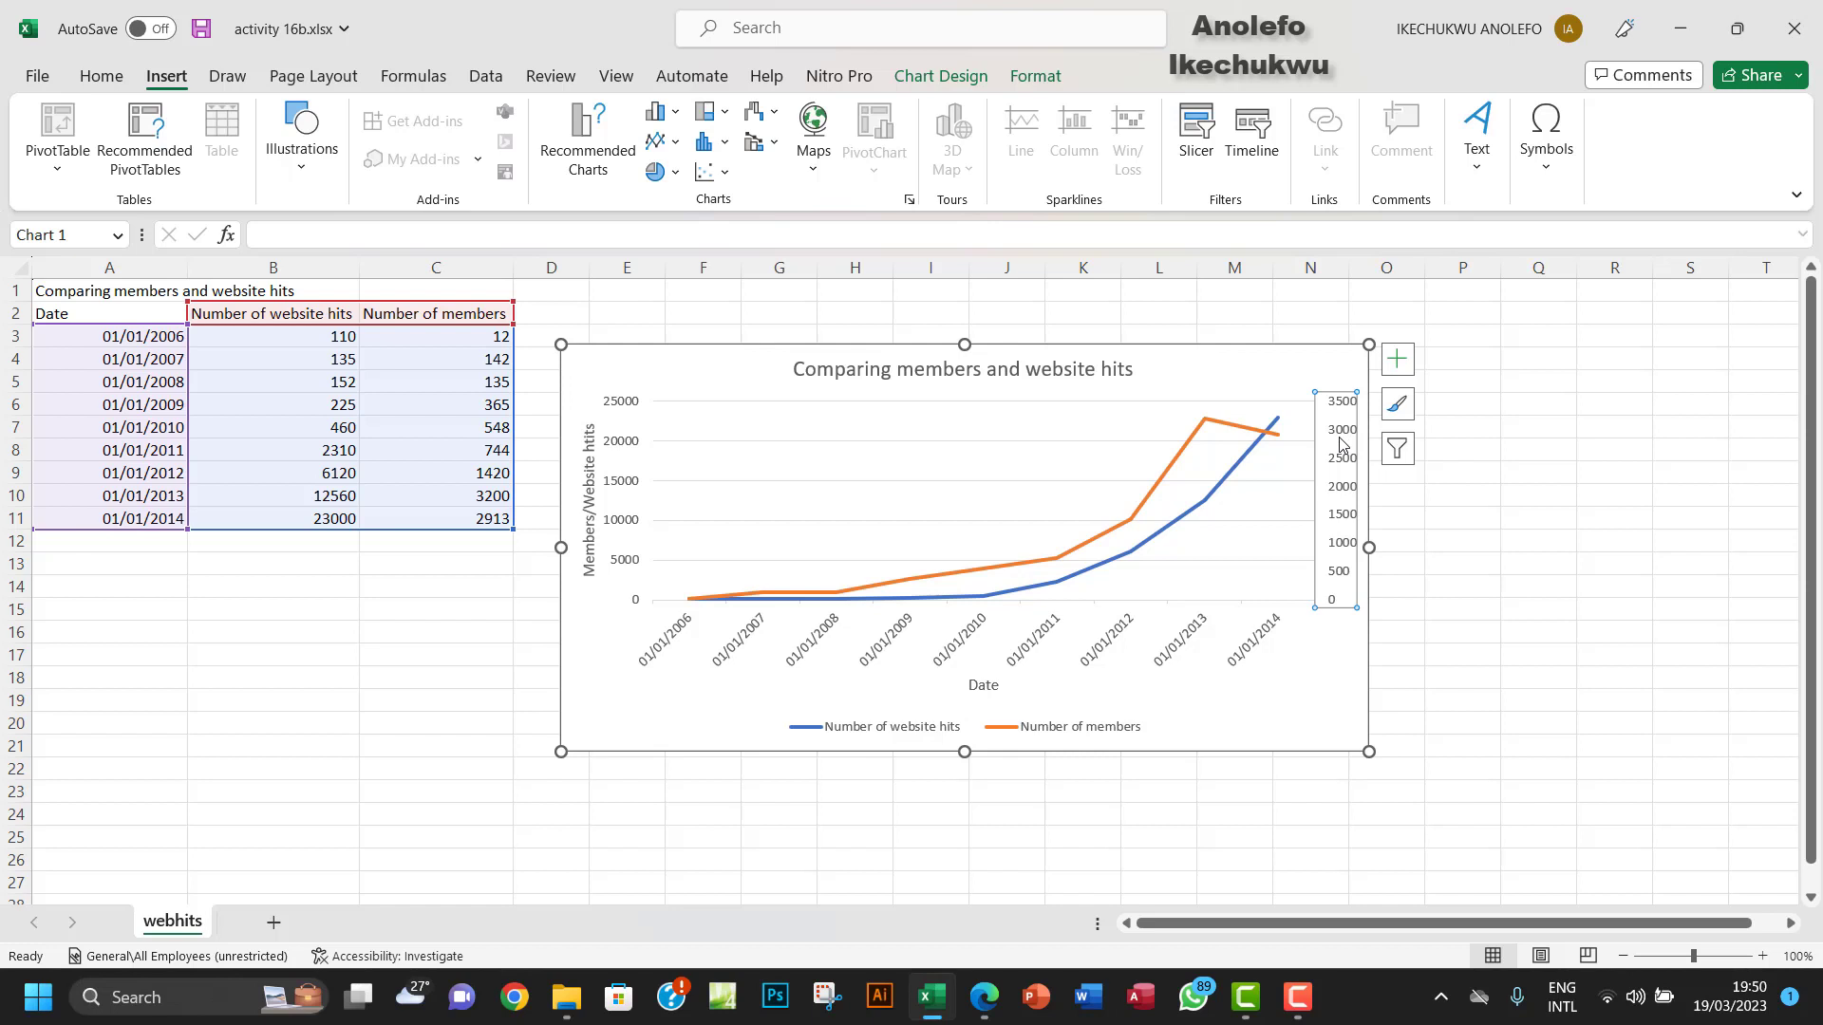
right_click(1340, 443)
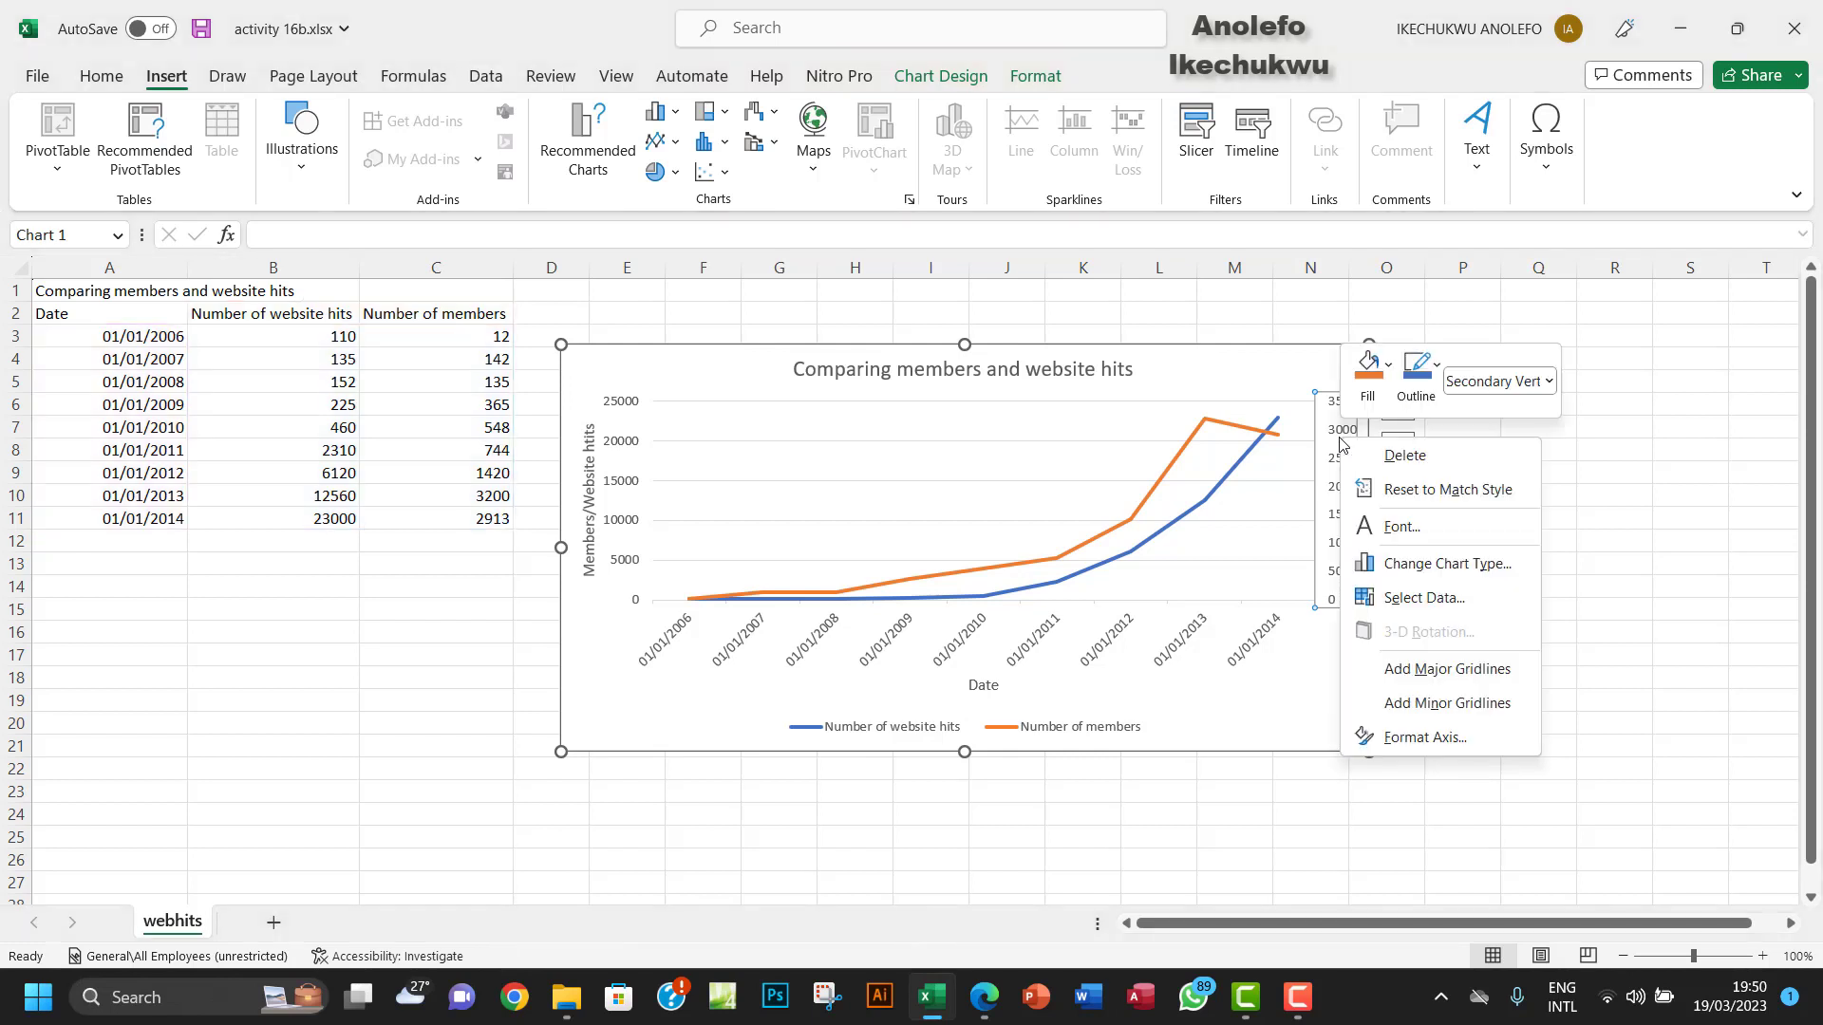
click(1389, 748)
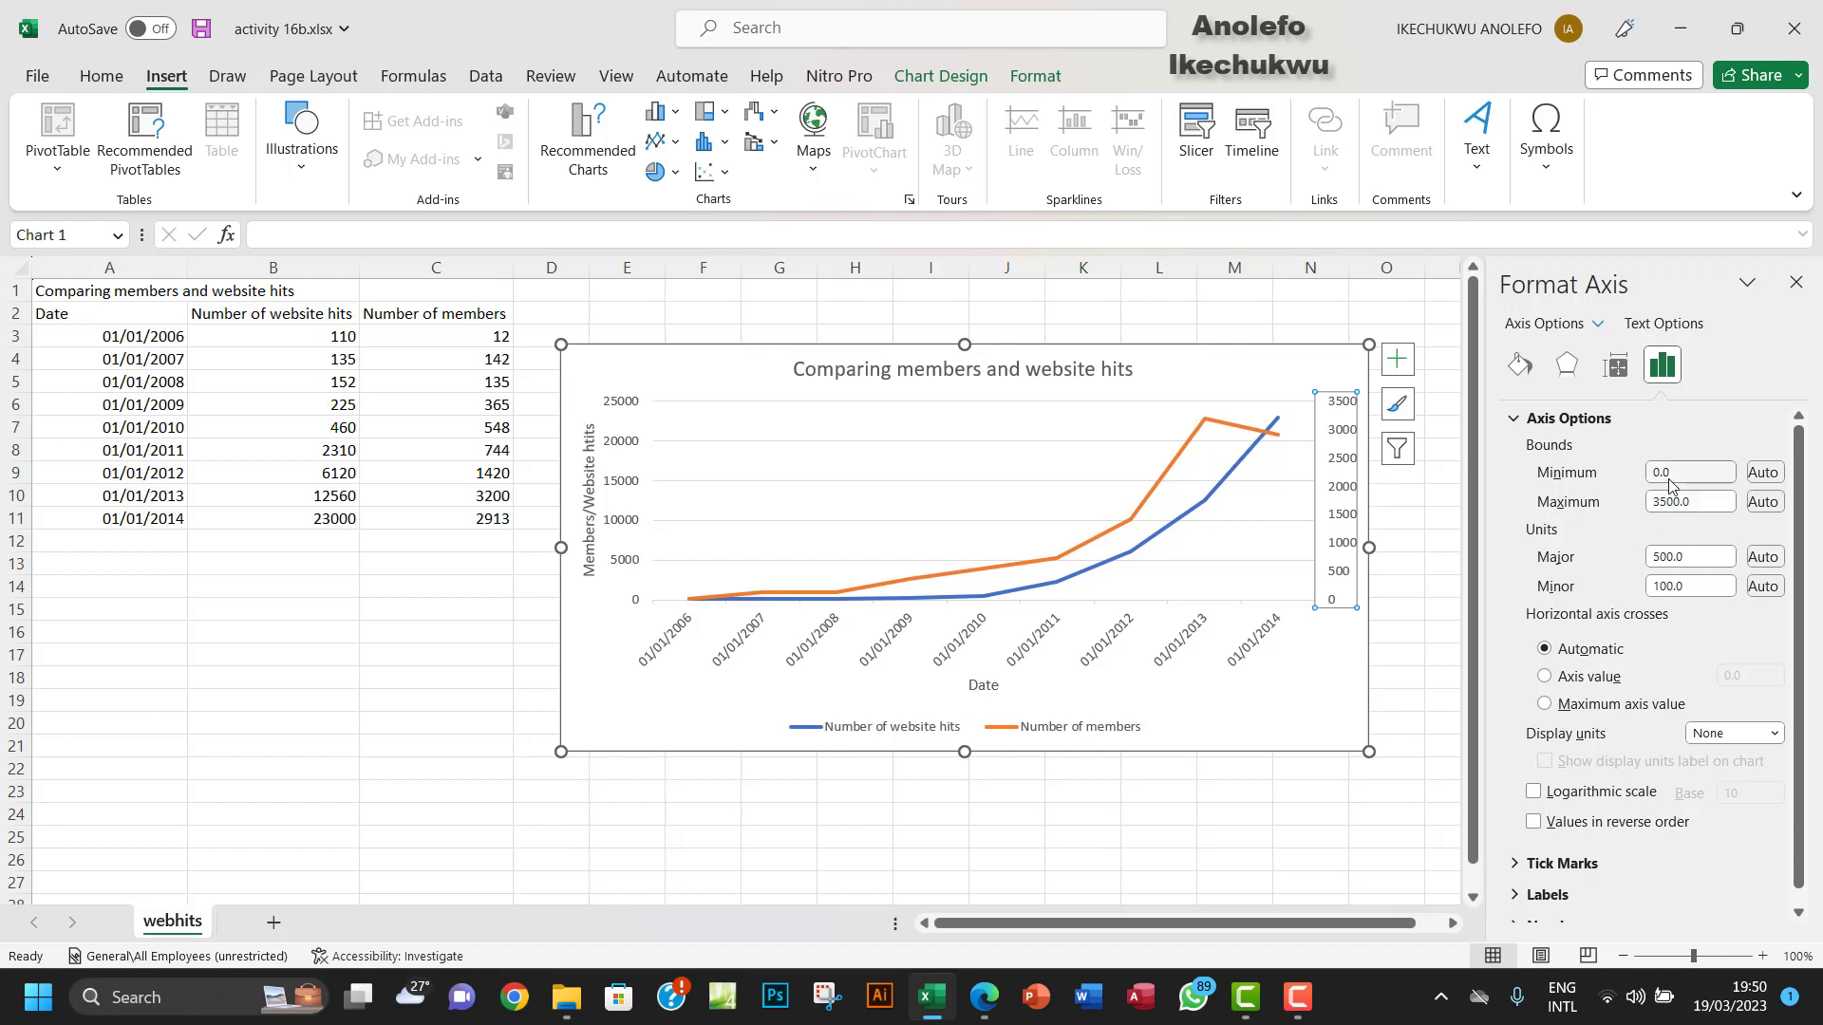
click(1675, 502)
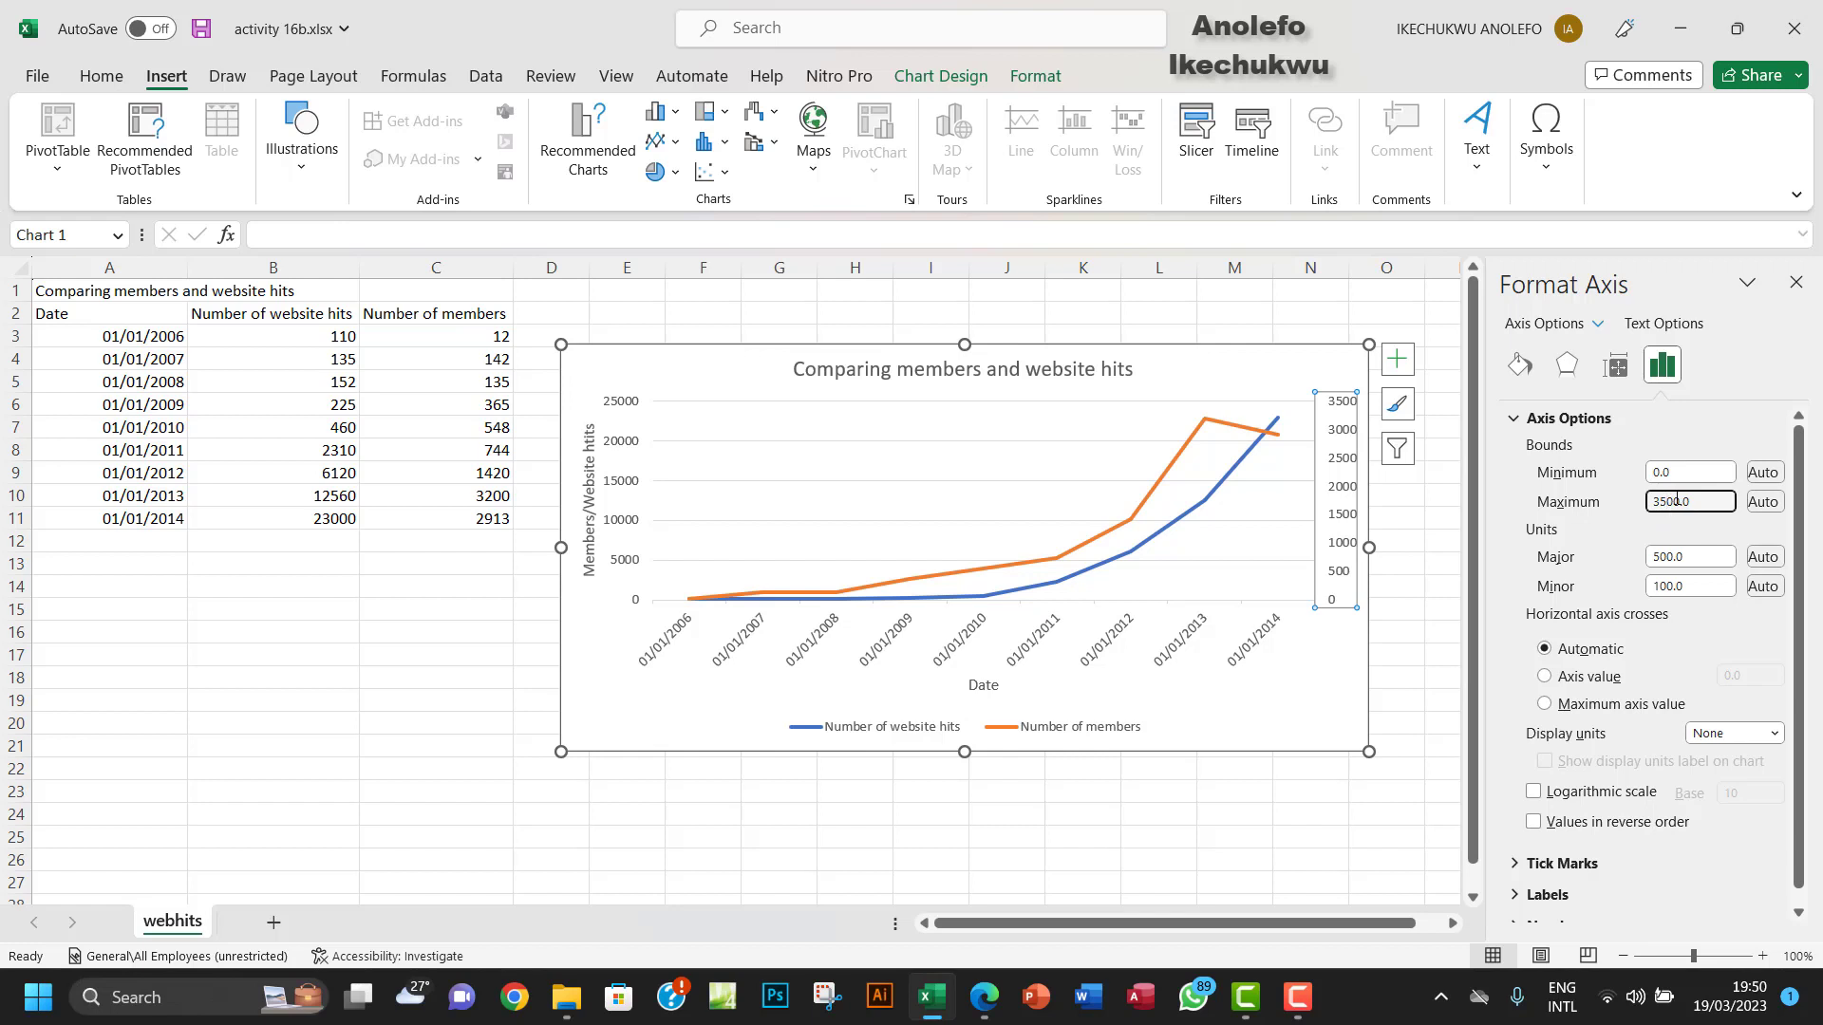
key(BackSpace)
key(Return)
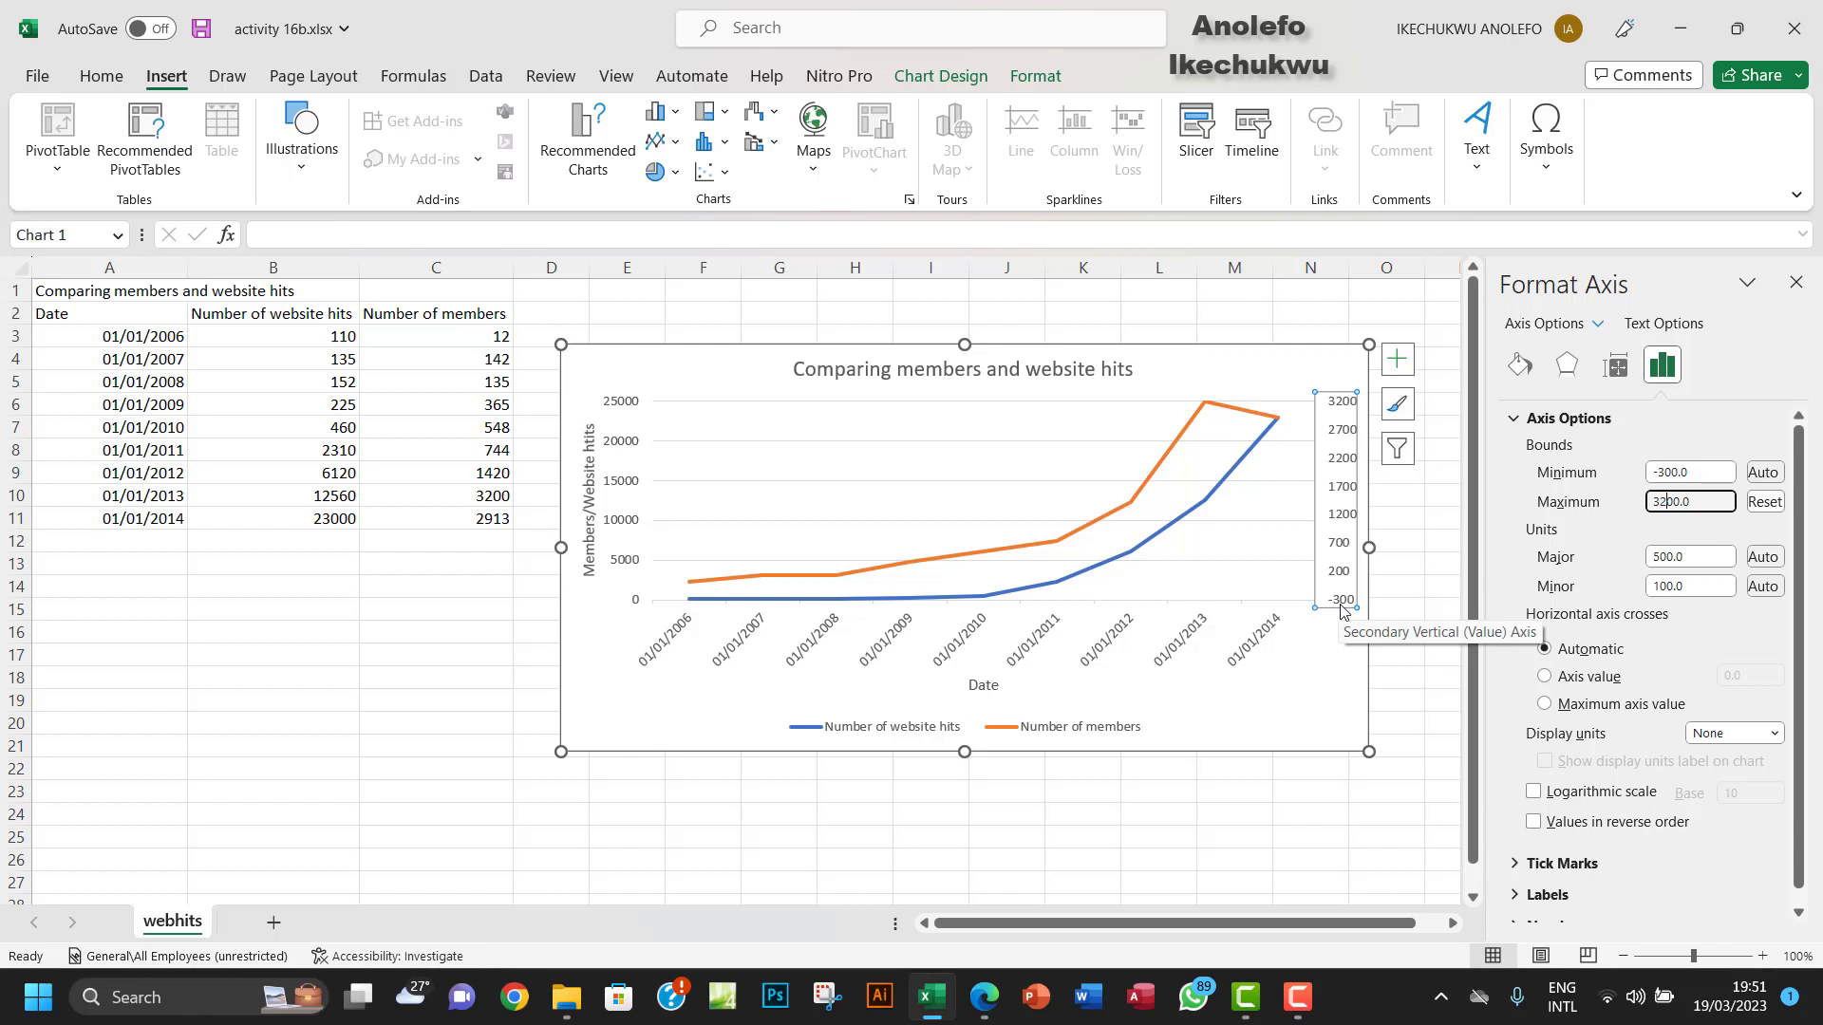
click(1666, 556)
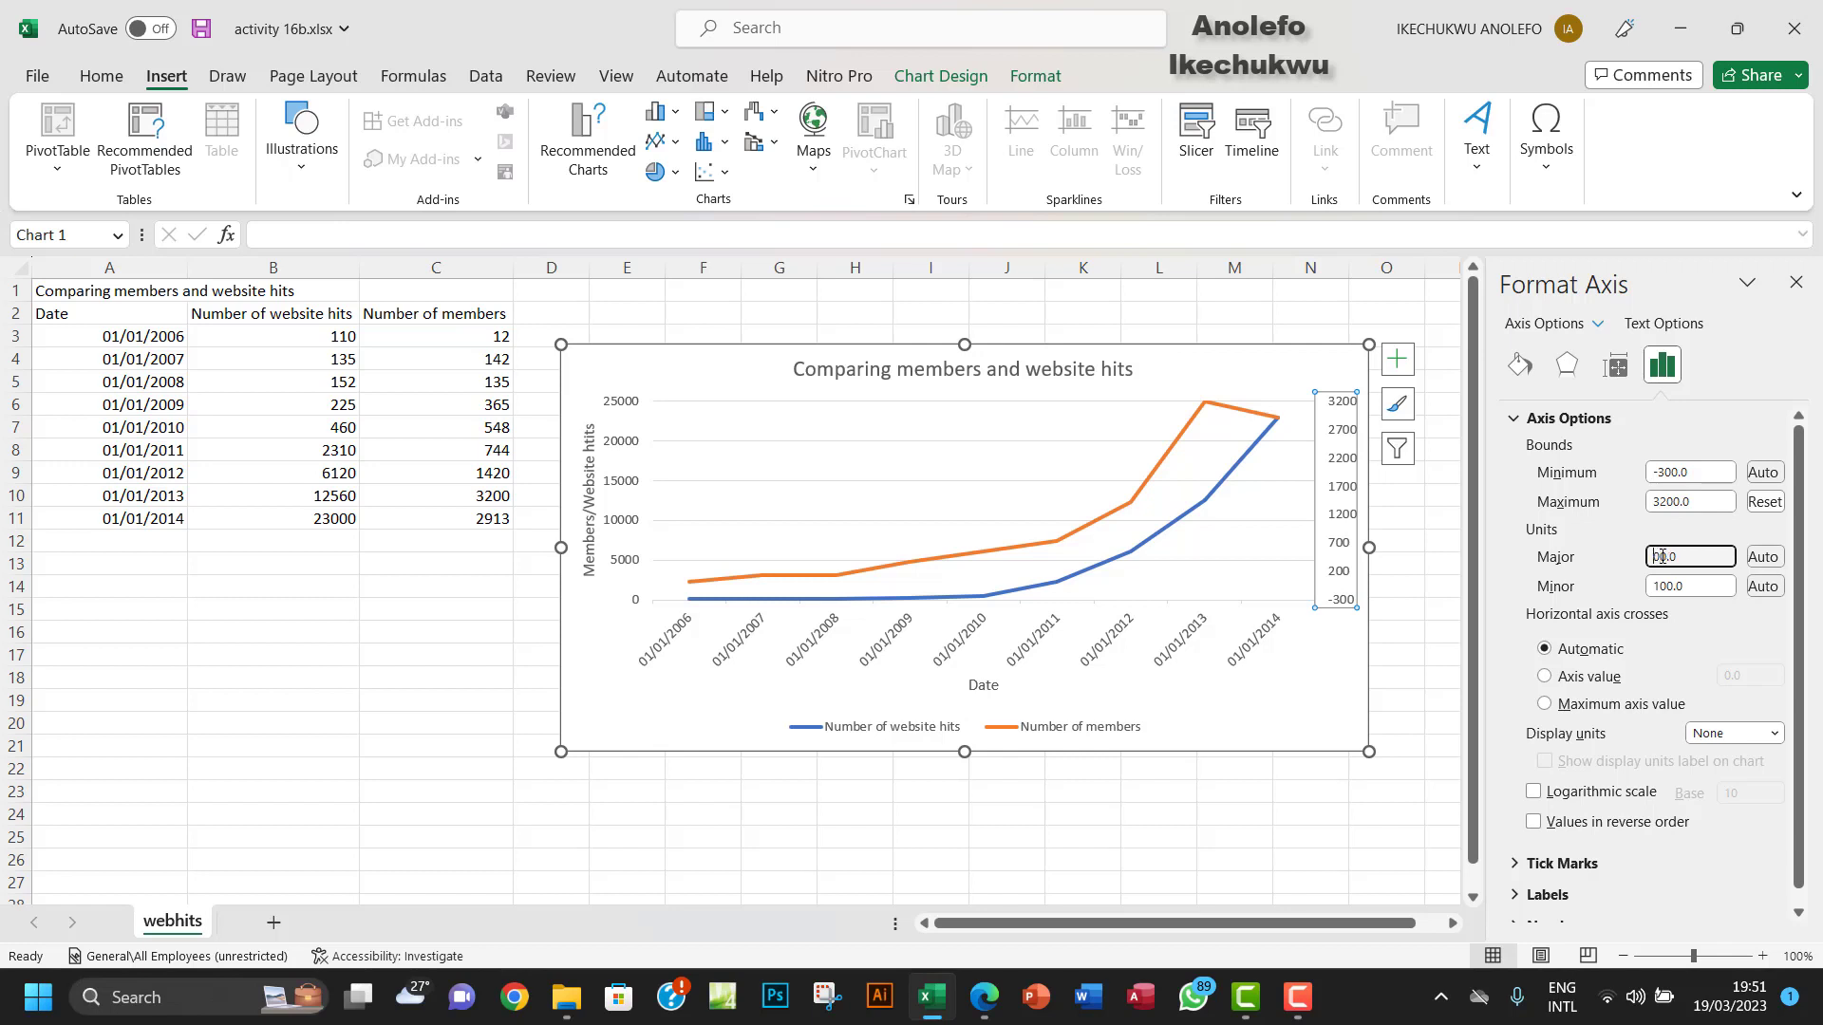
click(1396, 586)
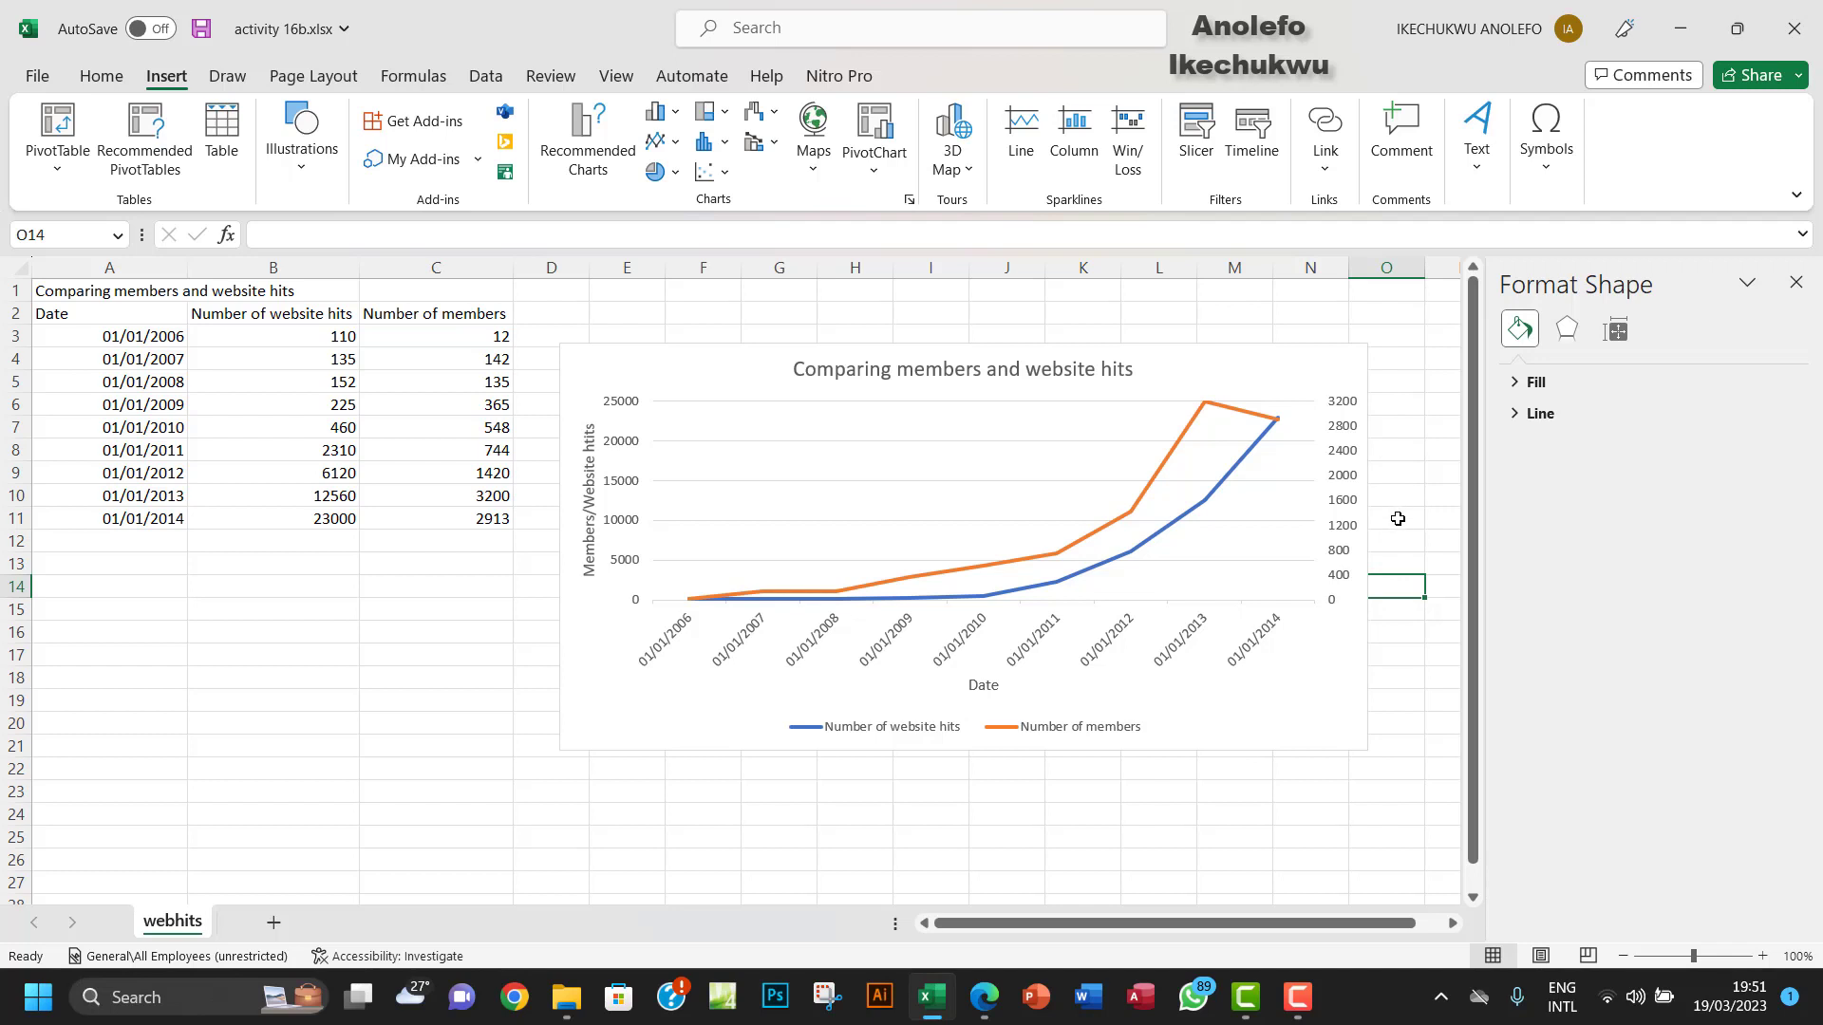
Step: Close the Format Shape pane and reselect the members and website hits chart
click(1796, 282)
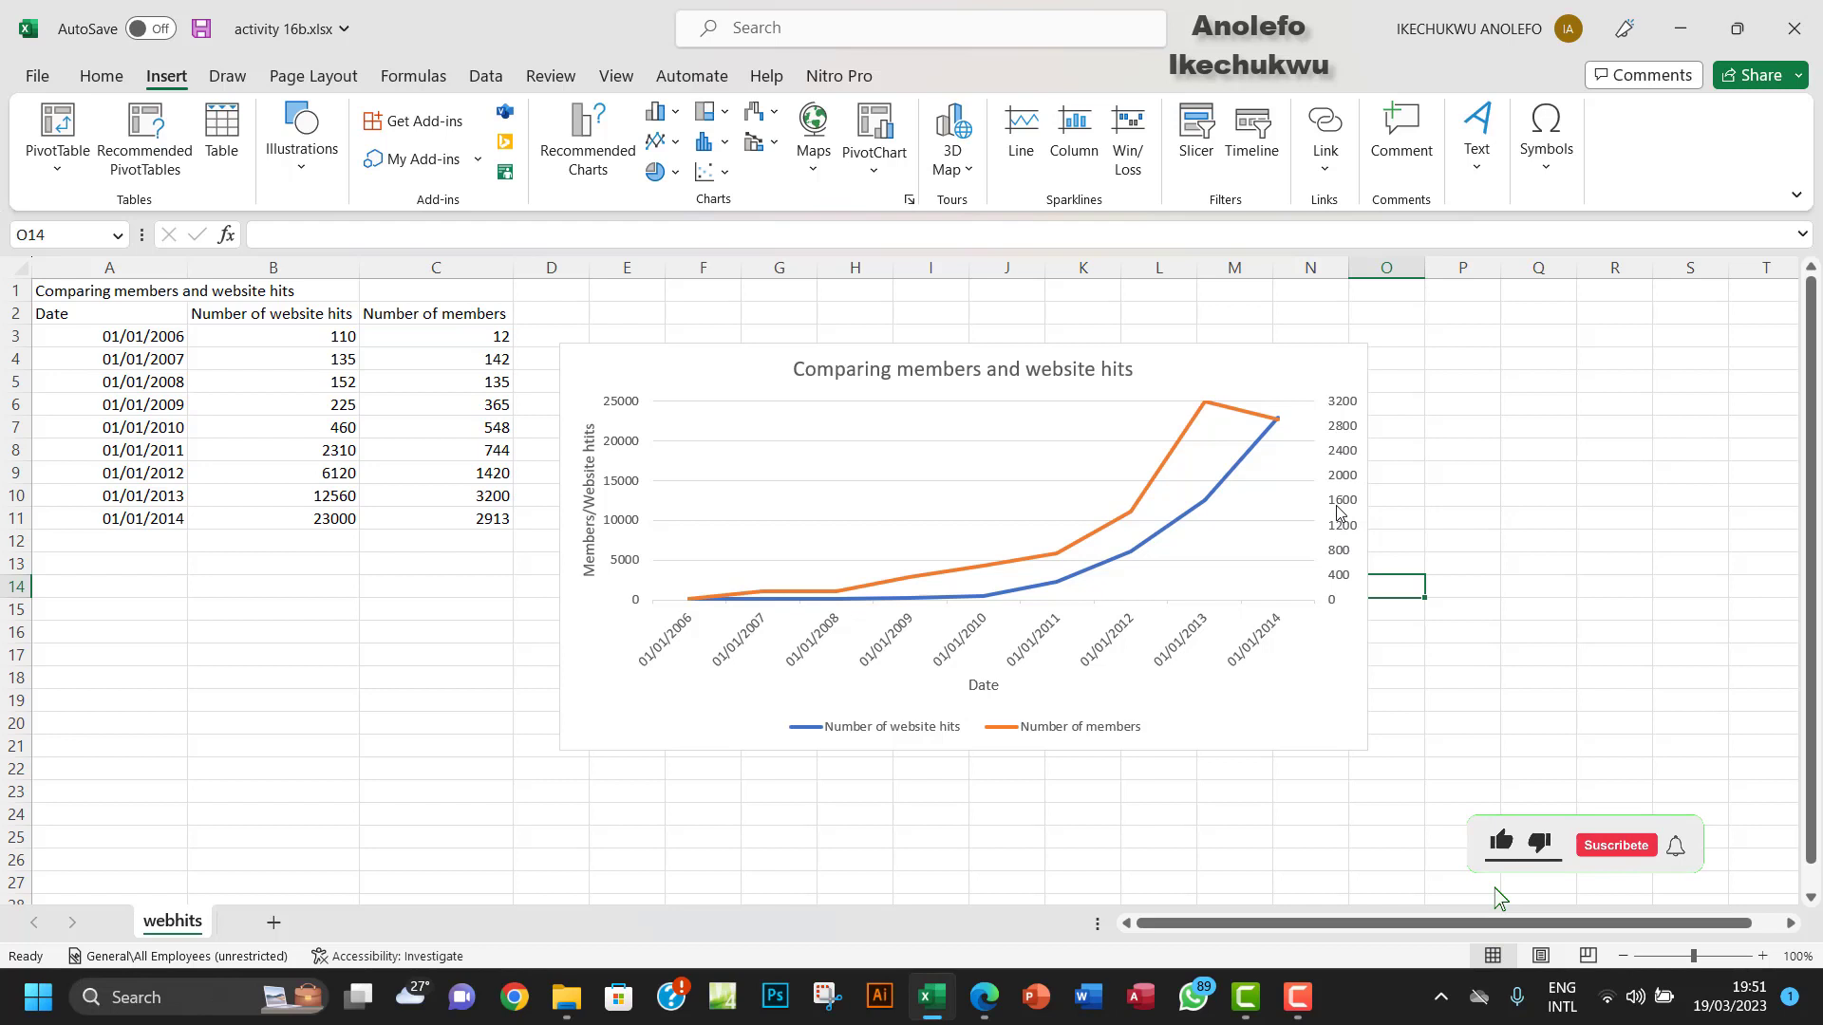
click(1308, 375)
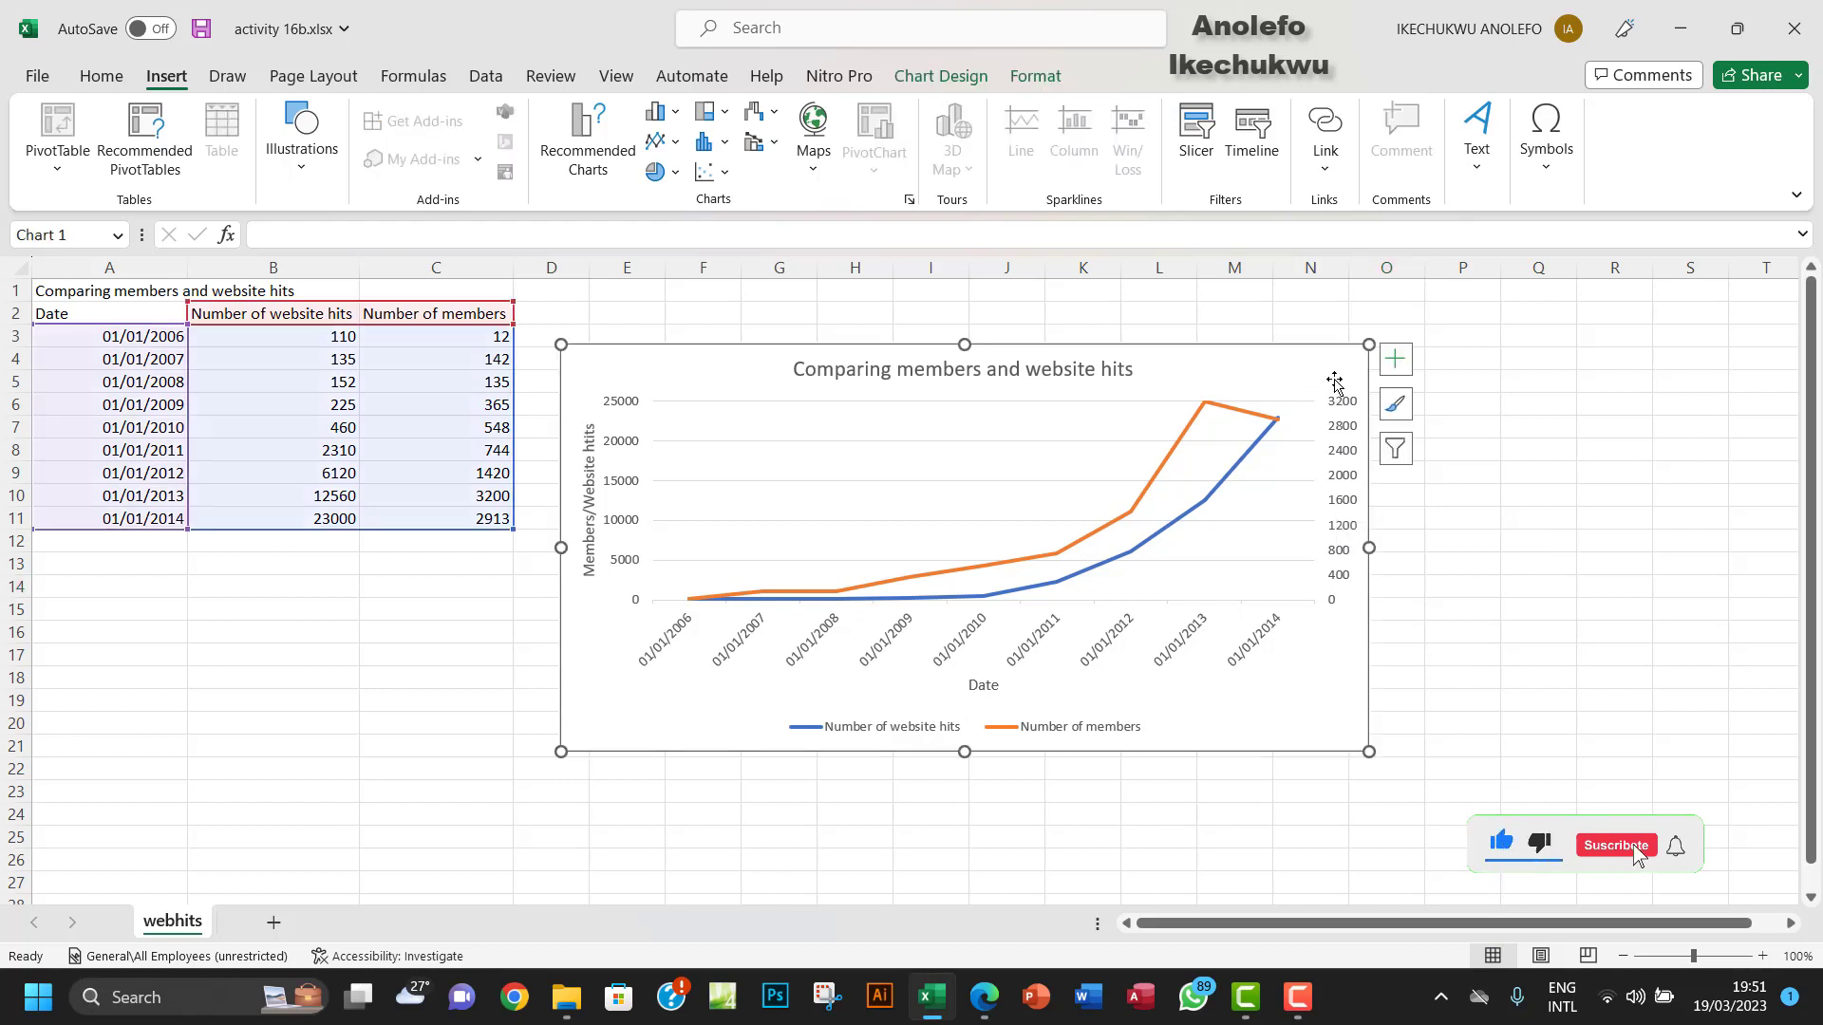
Step: Add a Secondary Vertical axis title placeholder, leaving Secondary Horizontal unchecked, and select it
click(1407, 374)
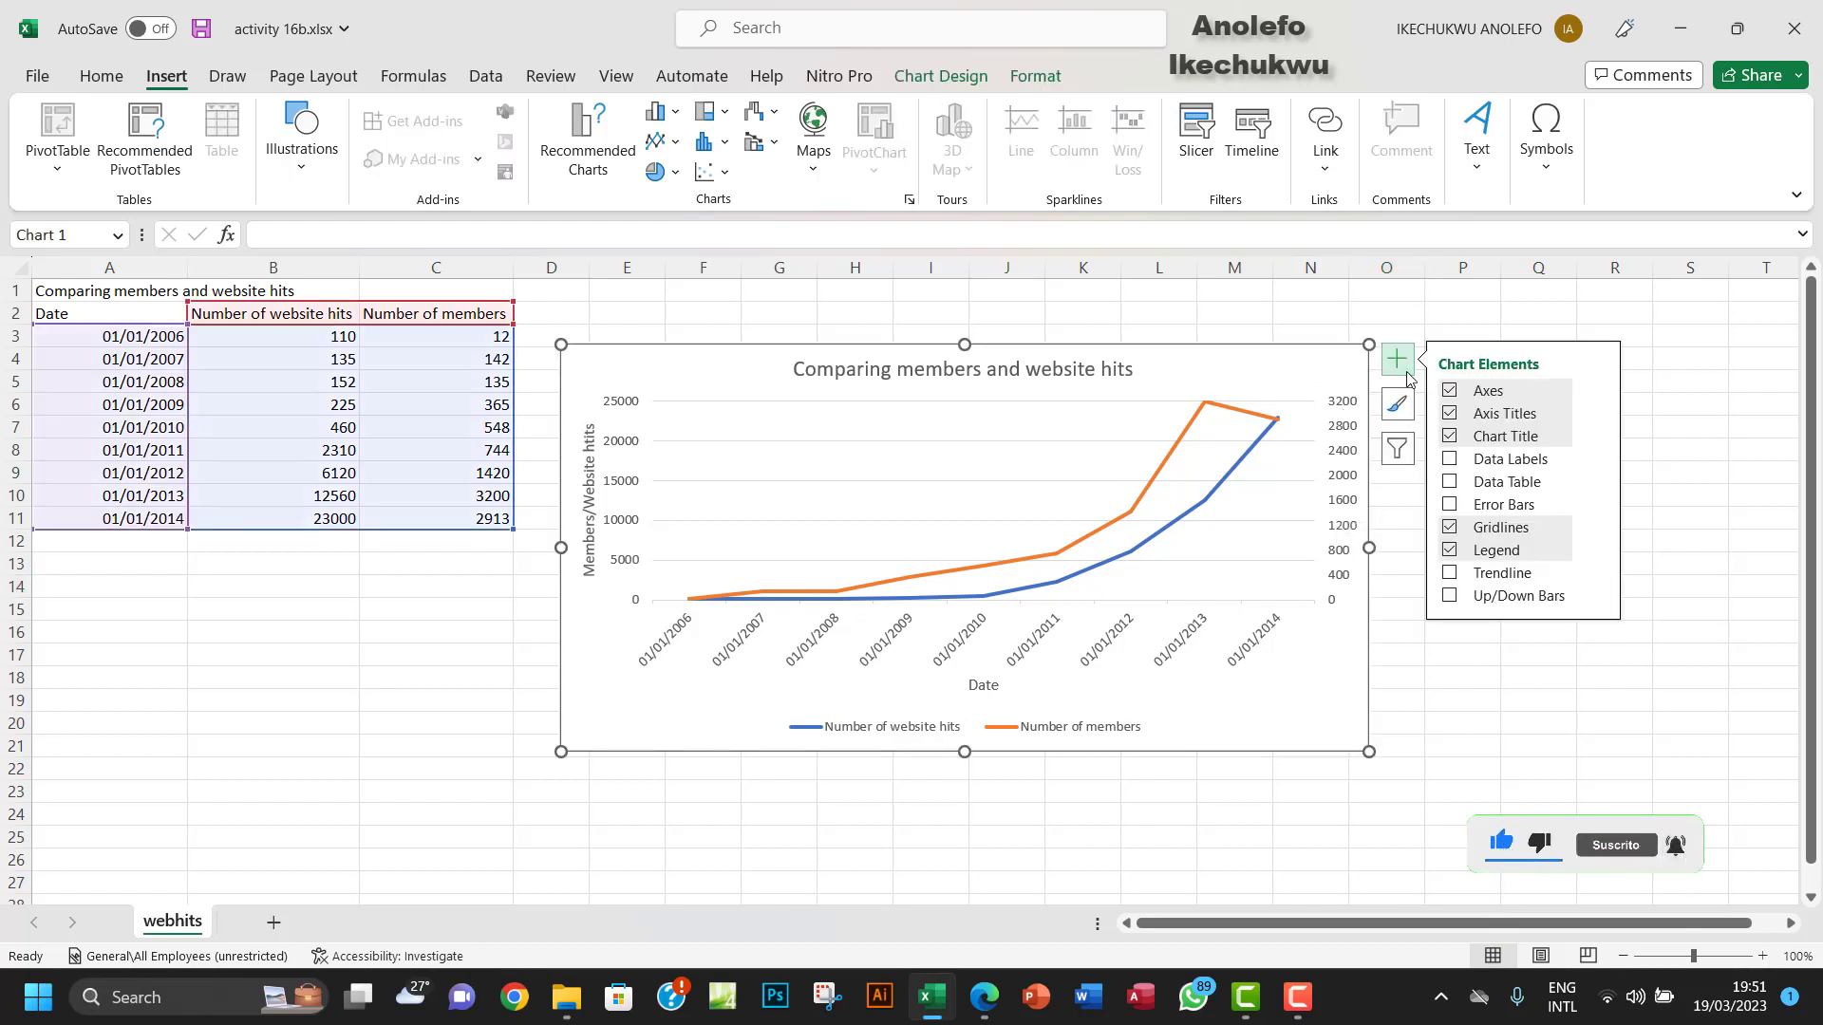
click(1597, 415)
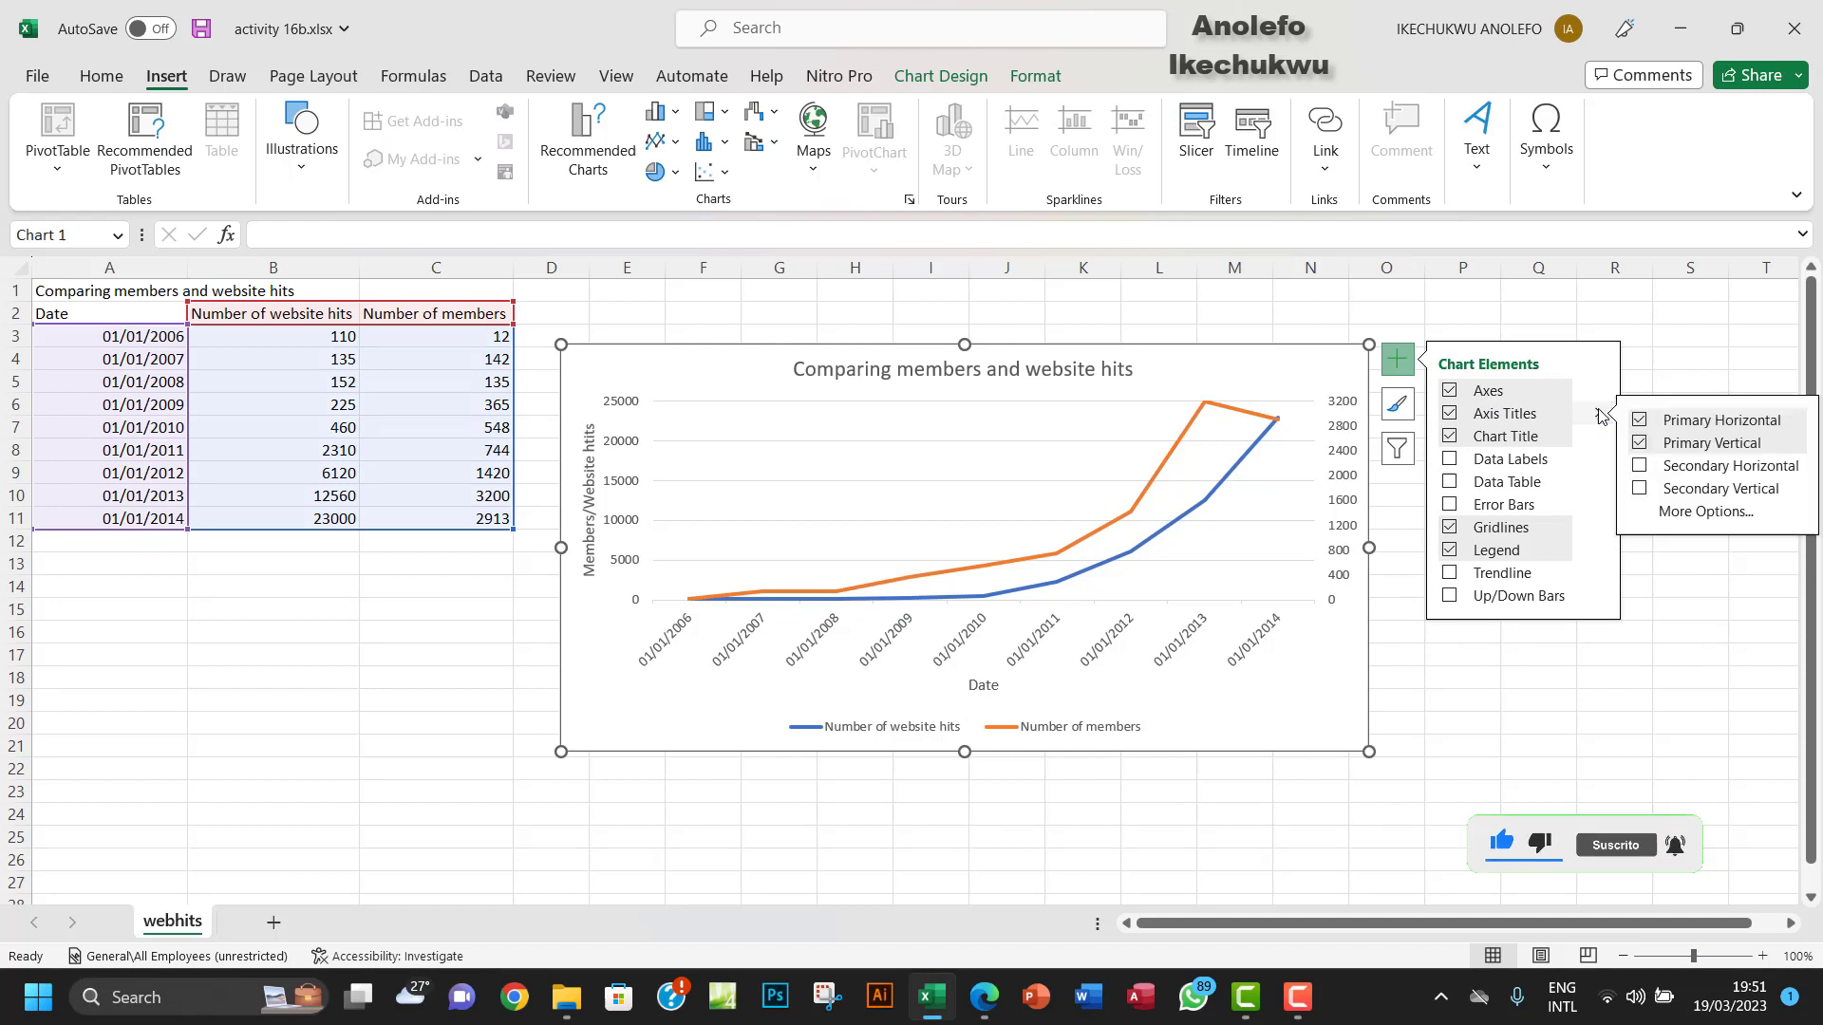
click(1640, 490)
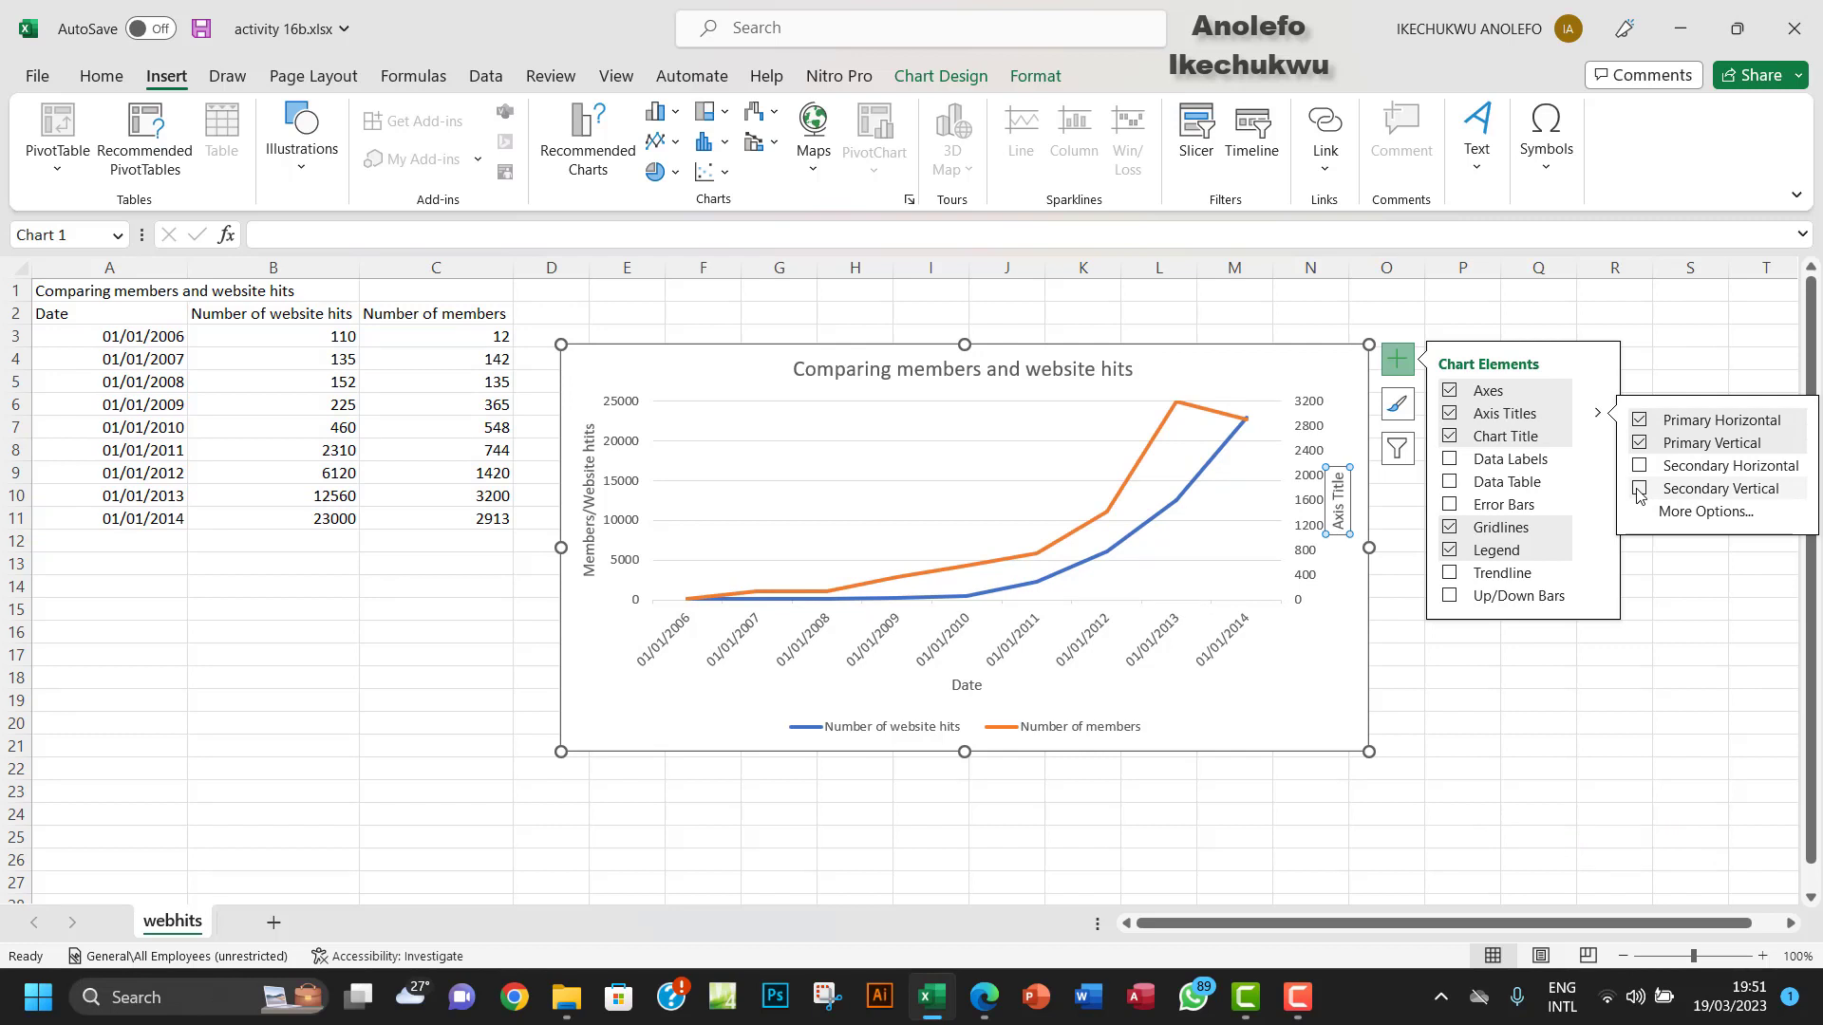
click(1639, 490)
click(1639, 466)
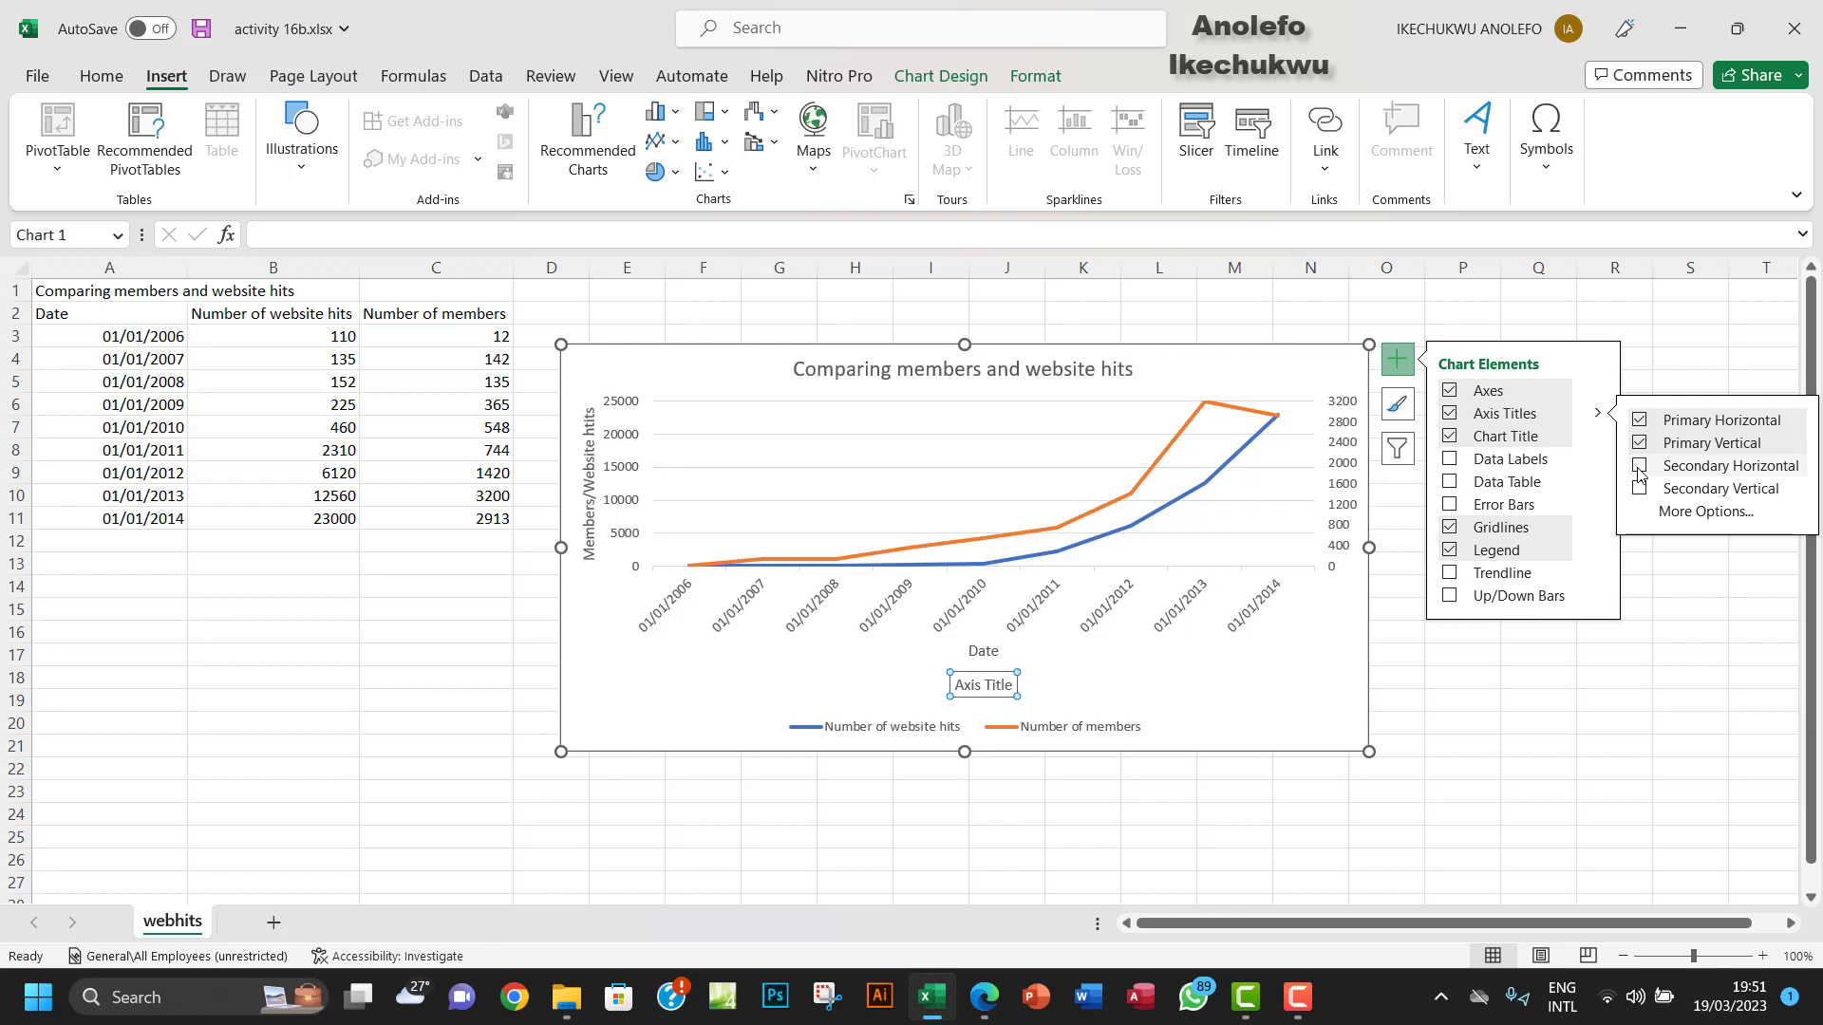
click(1640, 466)
click(1639, 489)
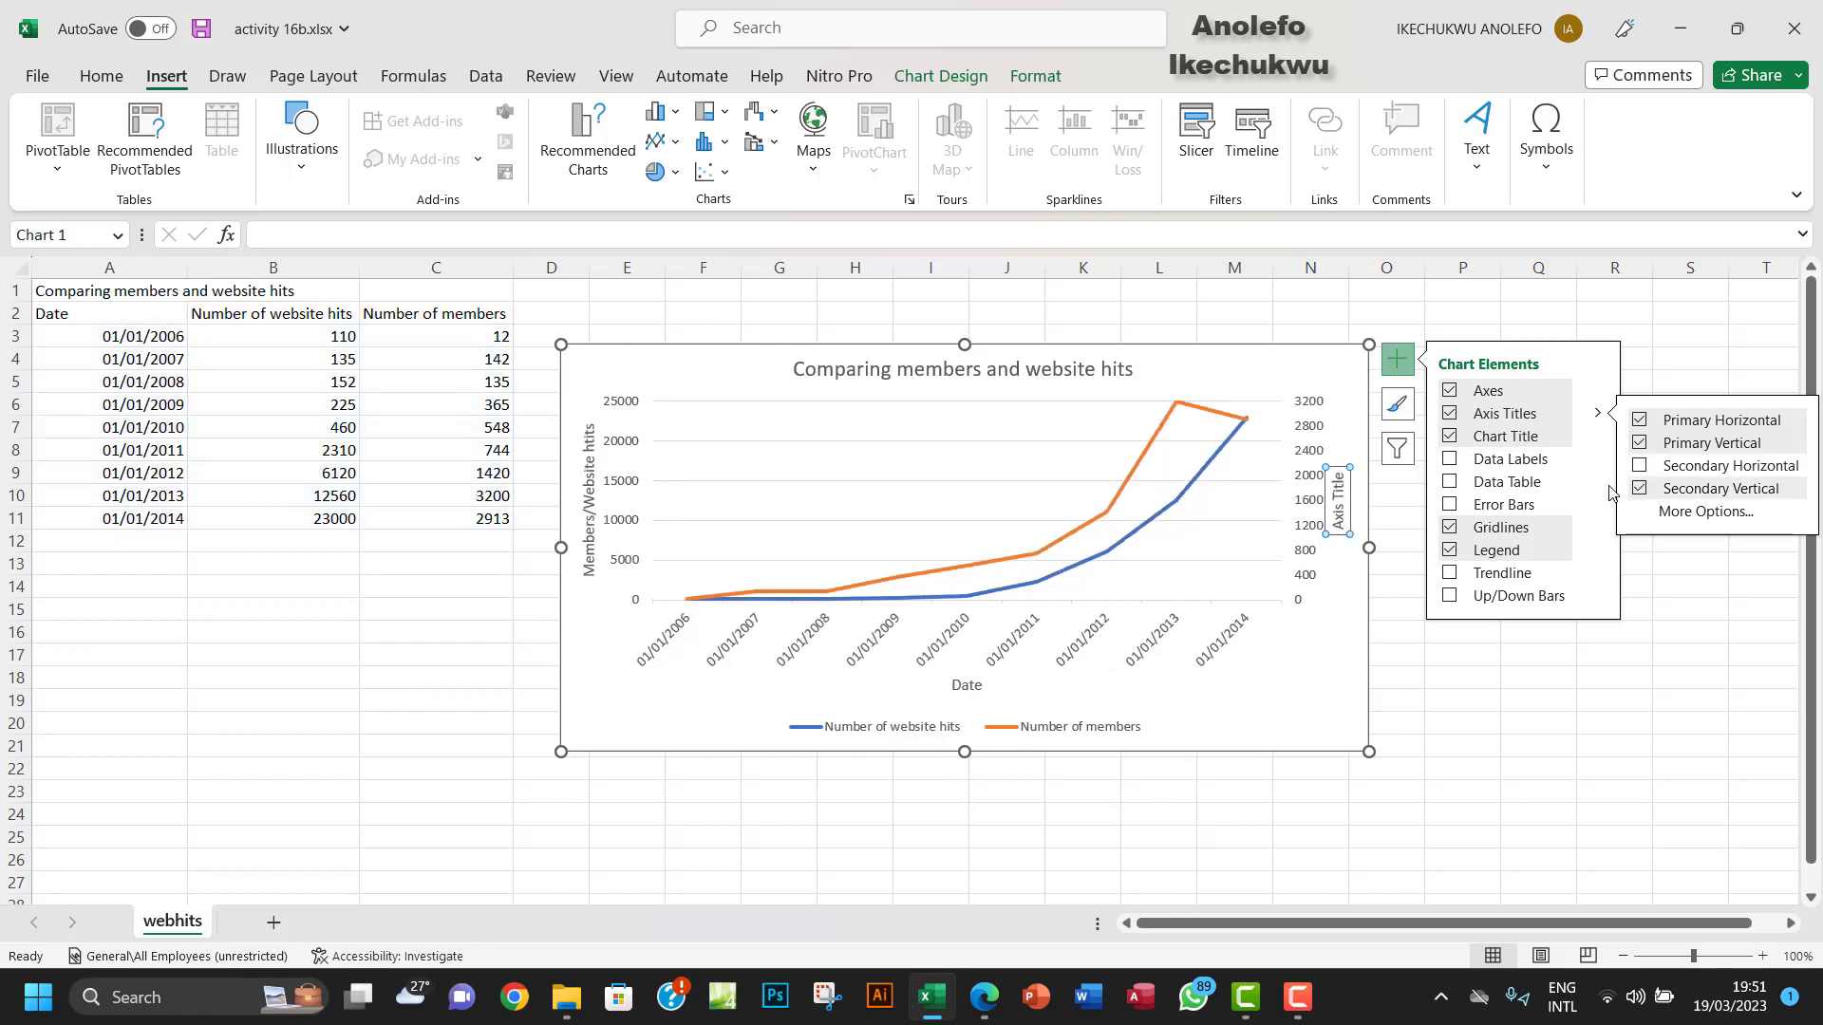
click(1639, 332)
click(1350, 513)
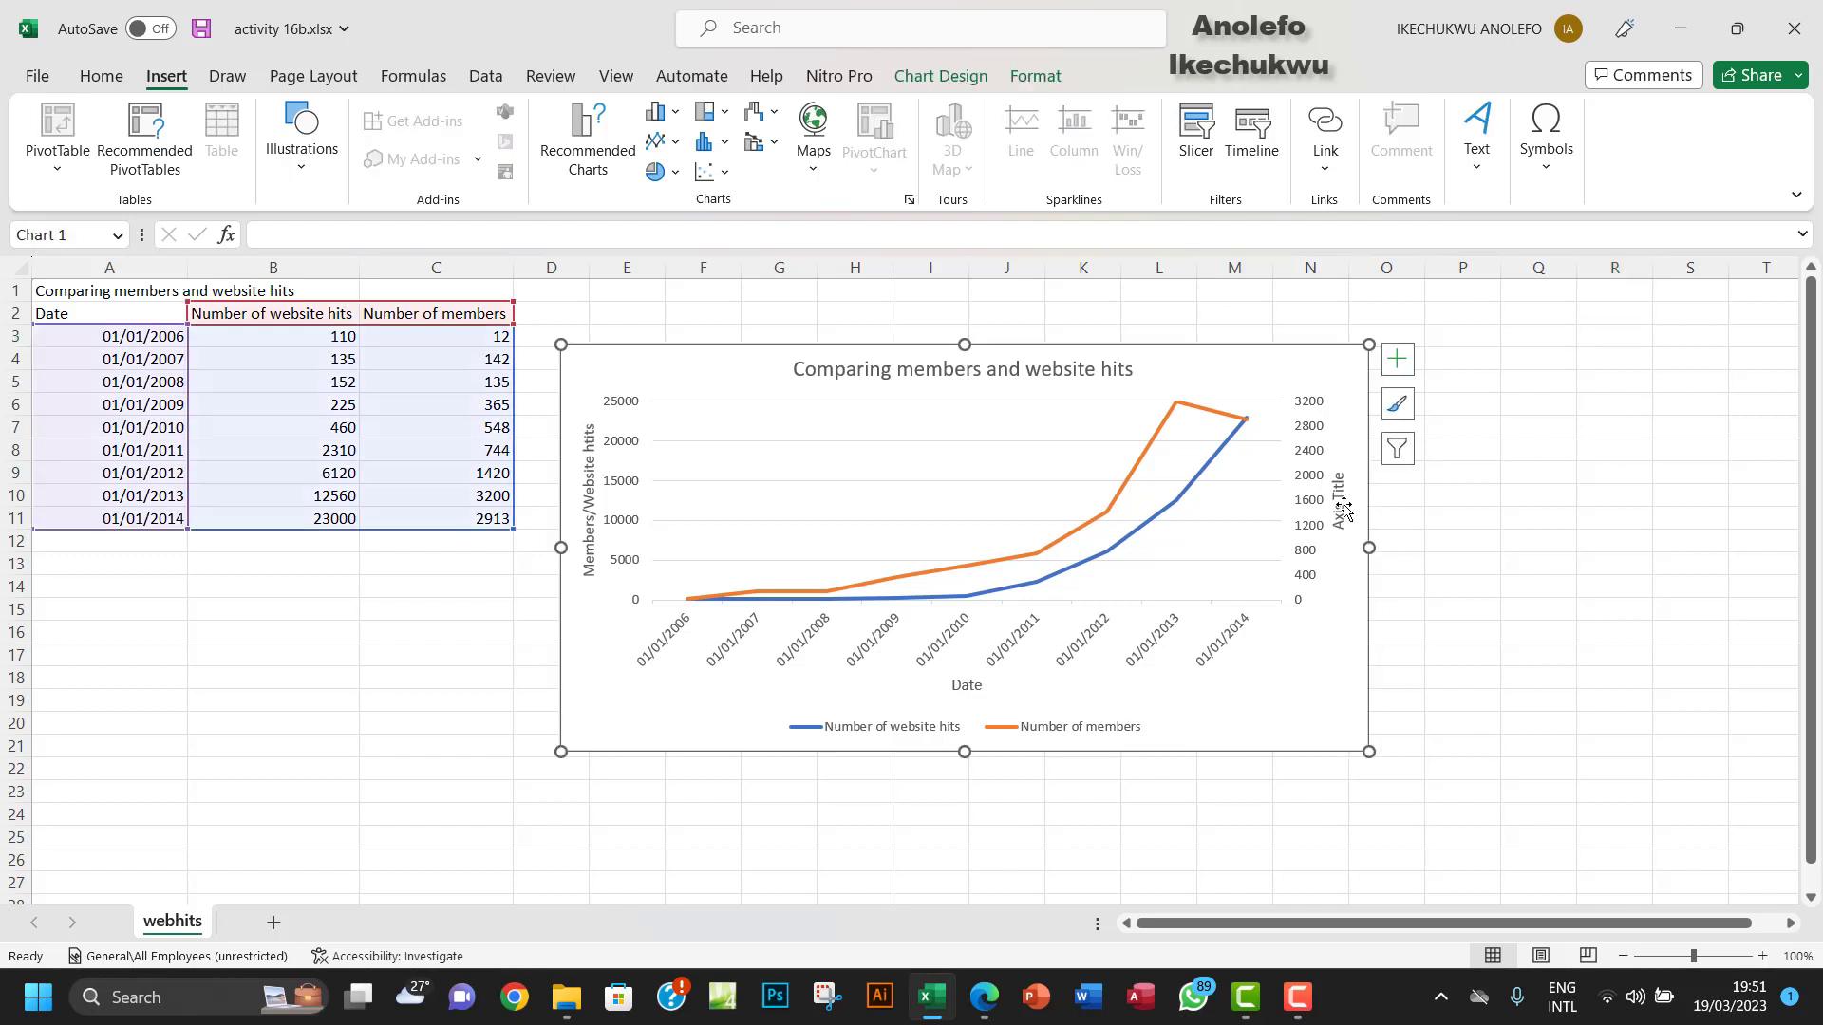
Step: Replace the right-side 'Axis Title' placeholder with 'Number of Members'
double_click(1349, 521)
drag(1346, 525, 1339, 479)
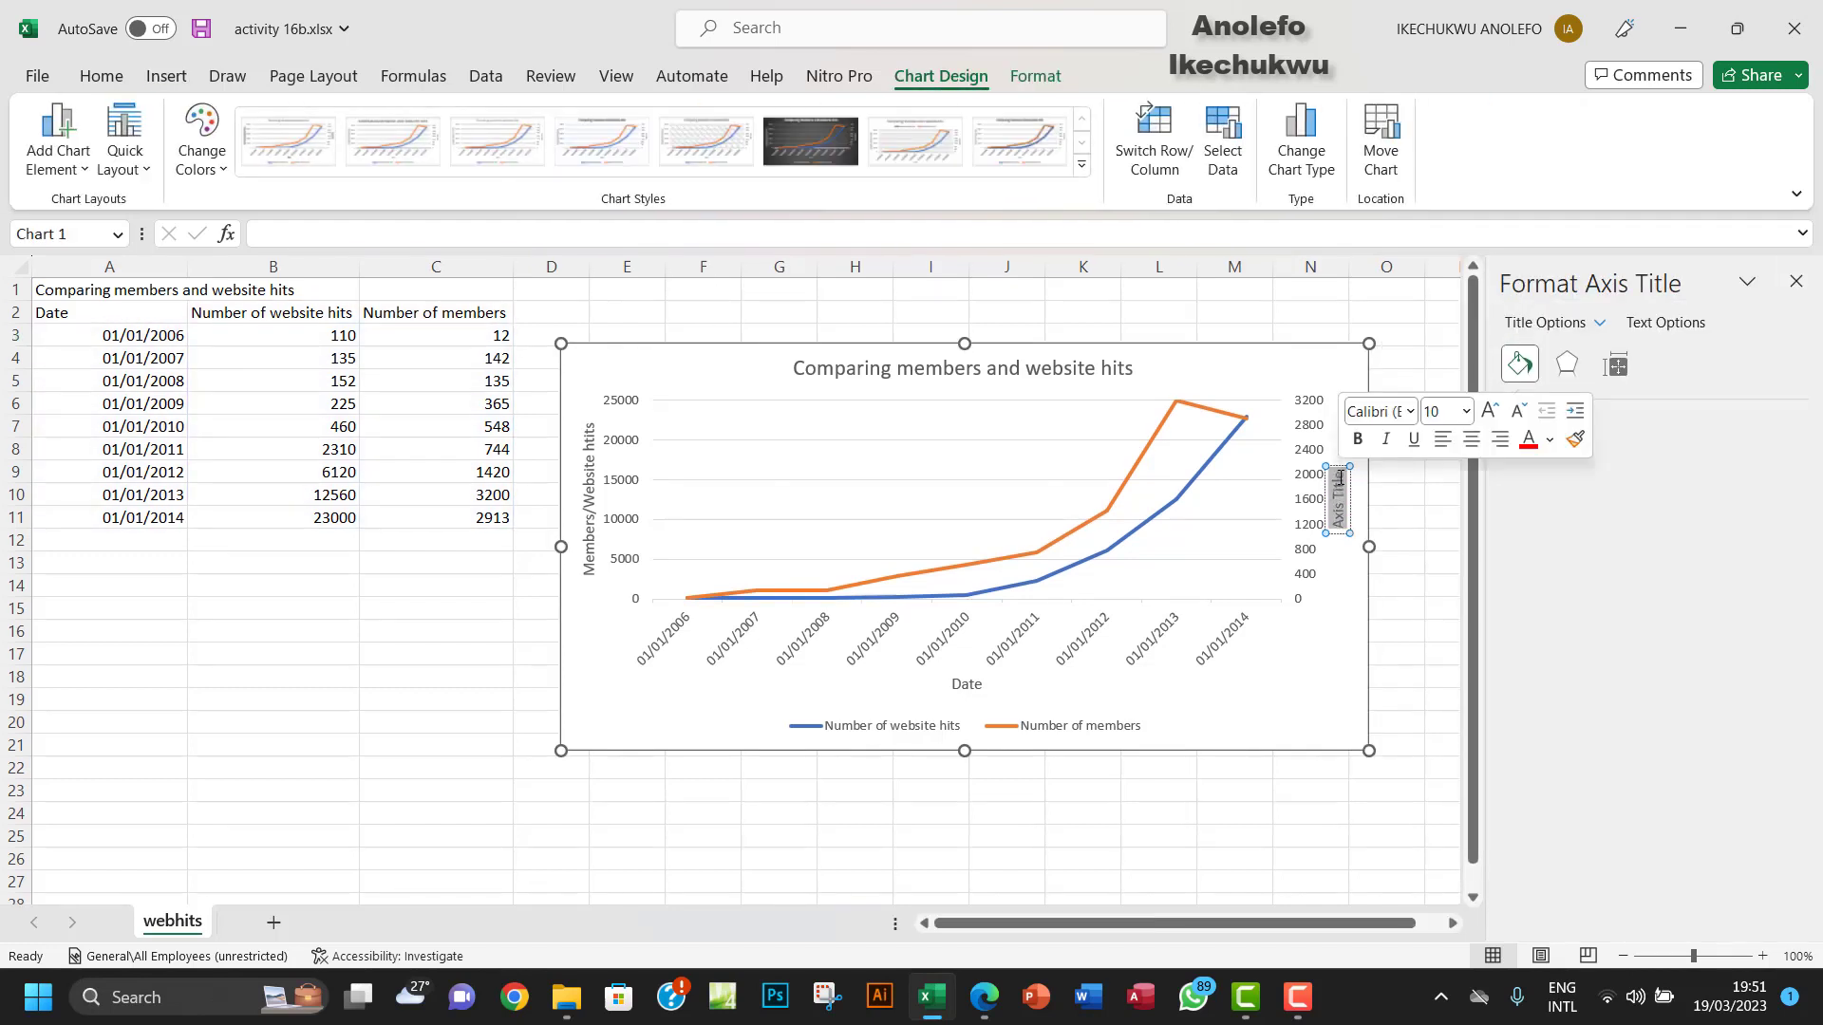
key(Delete)
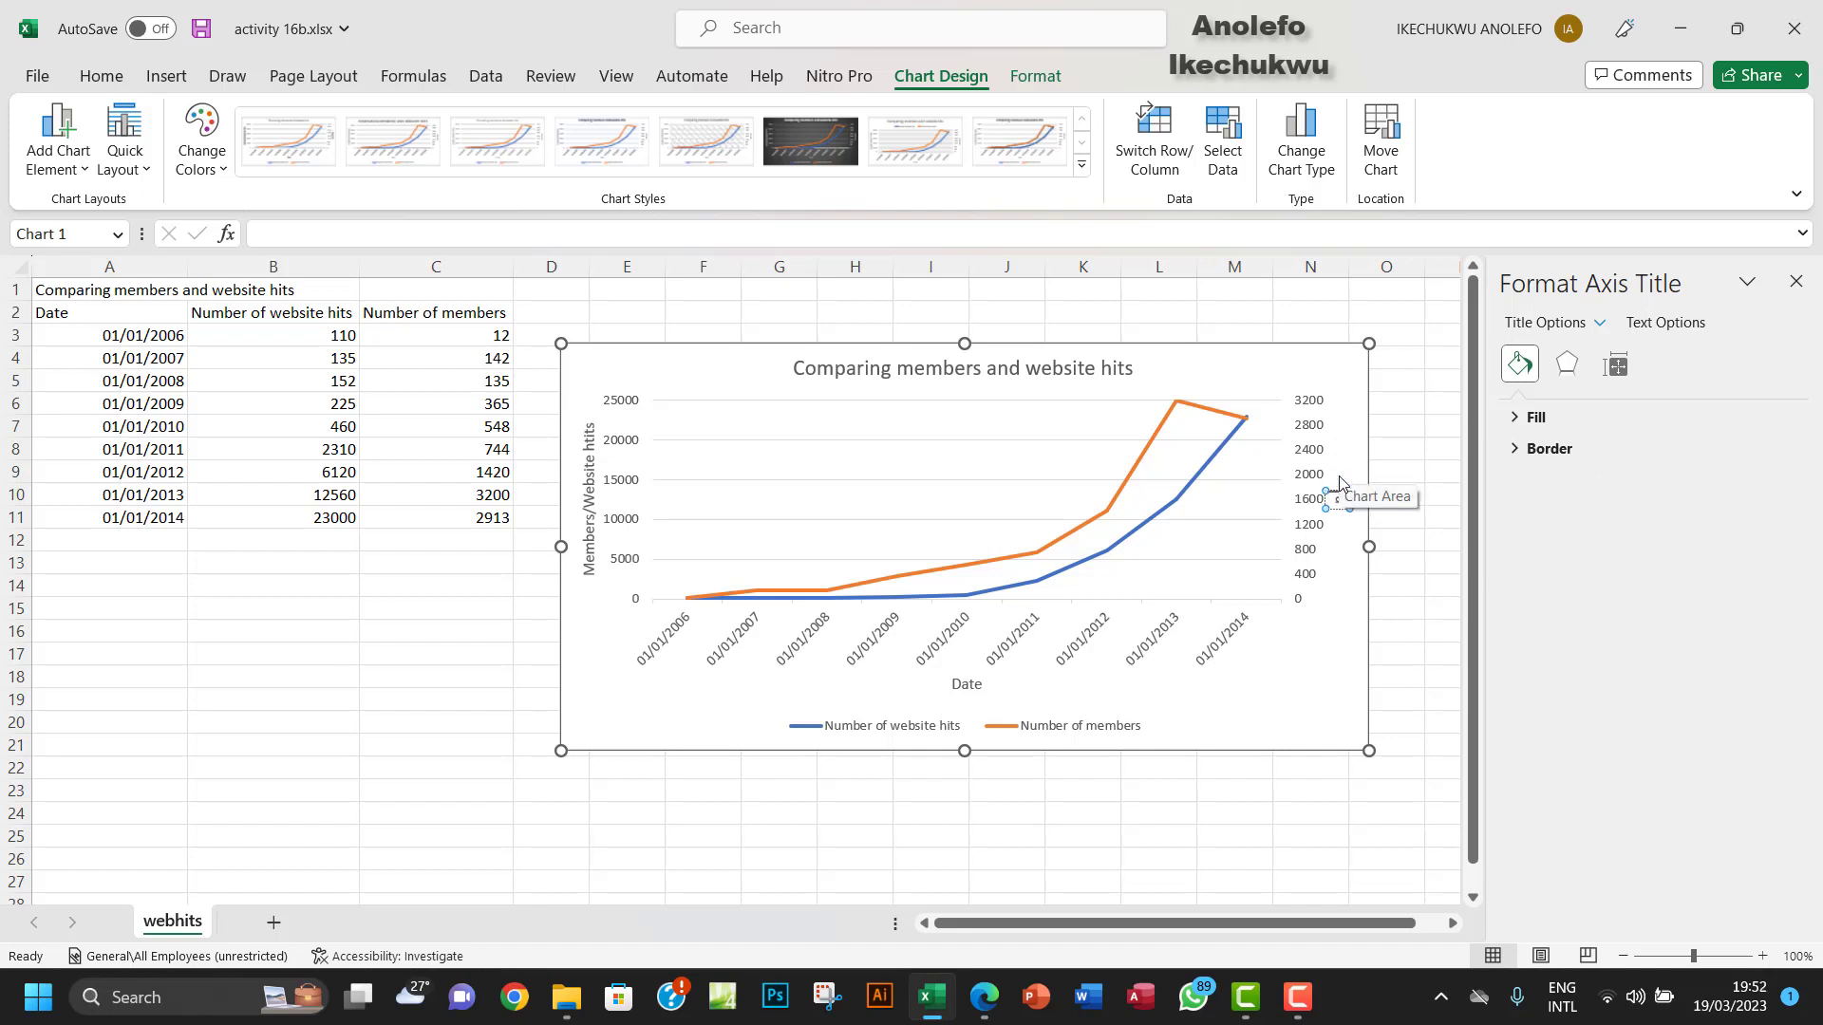
text(Number of Mem)
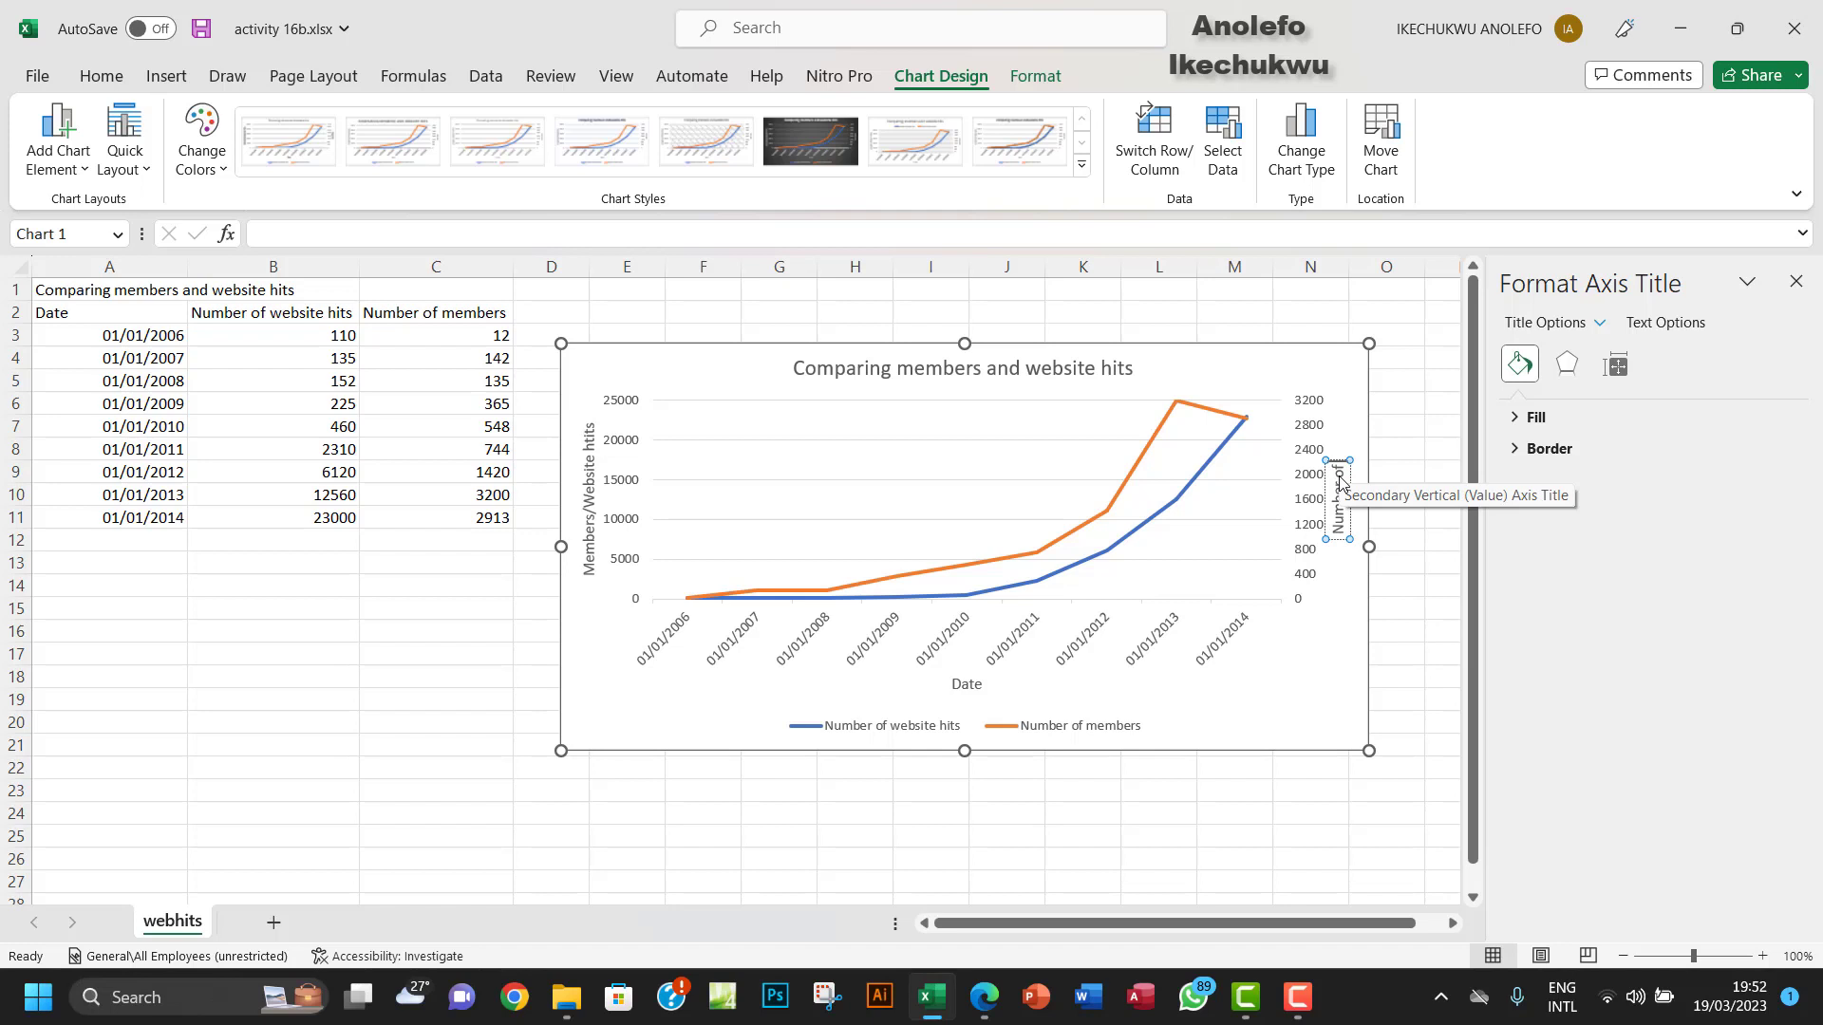
text(bers)
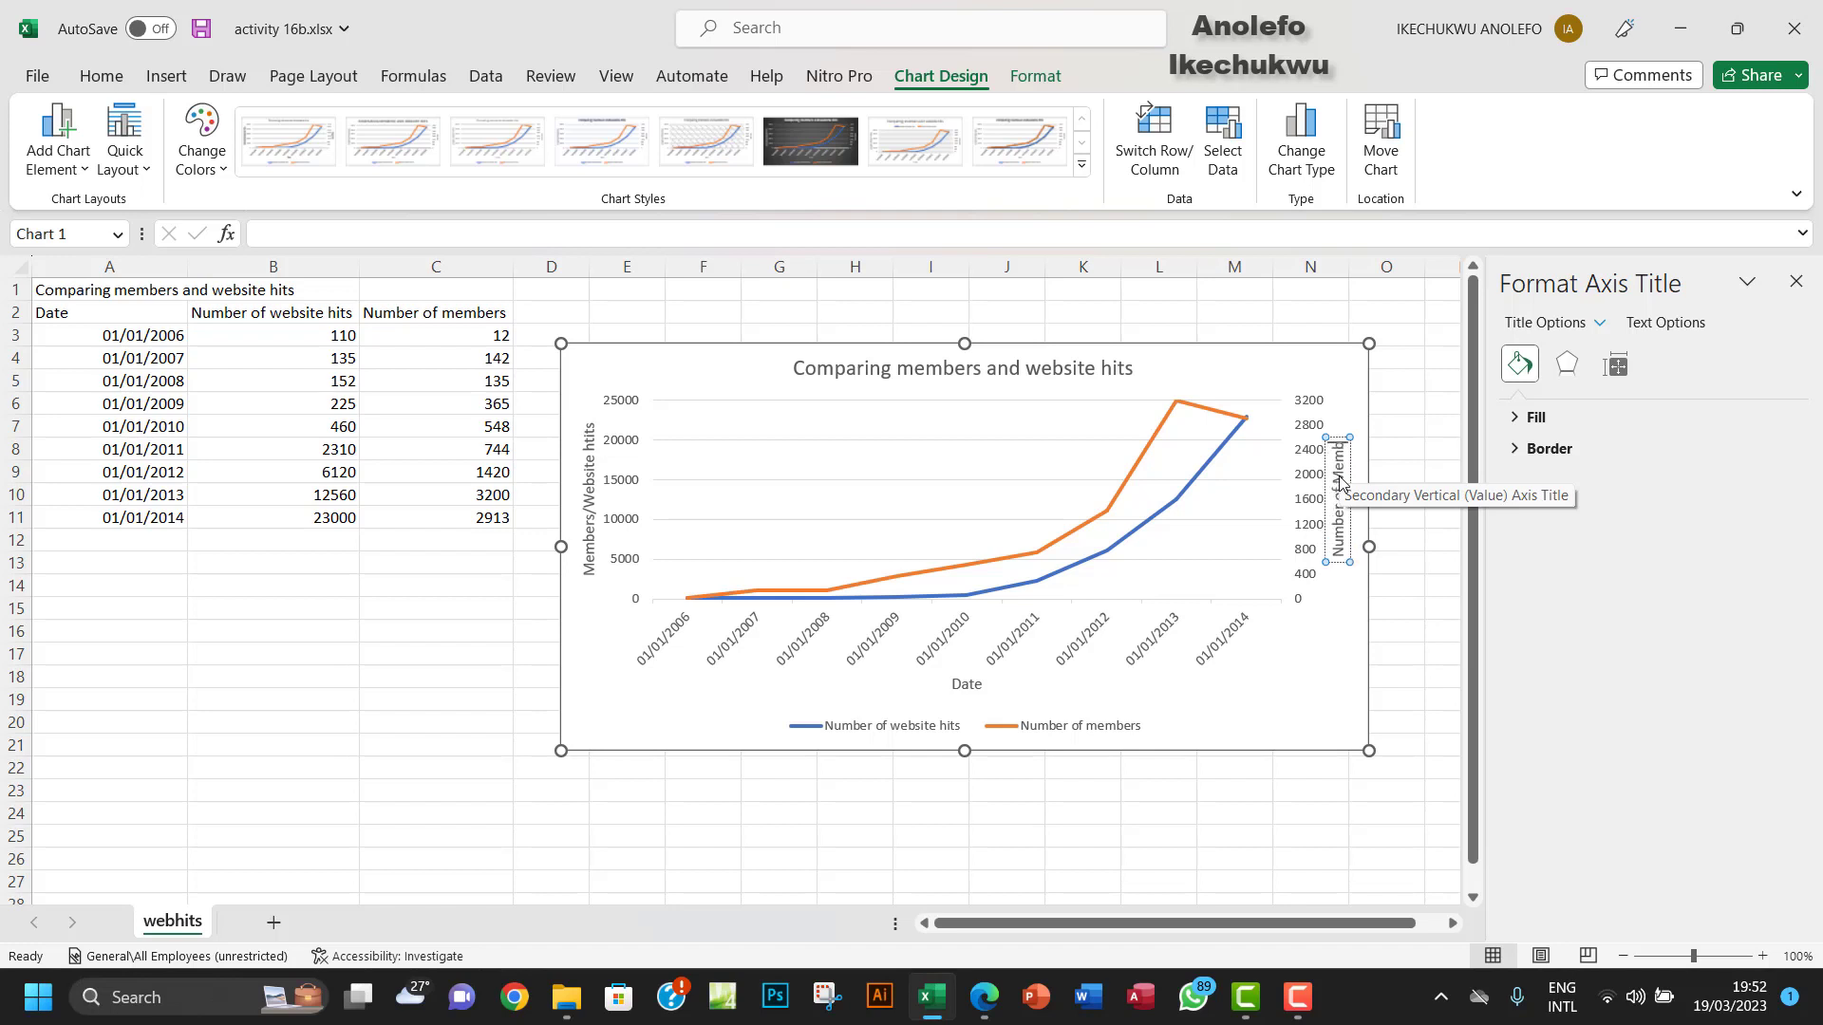
click(1421, 429)
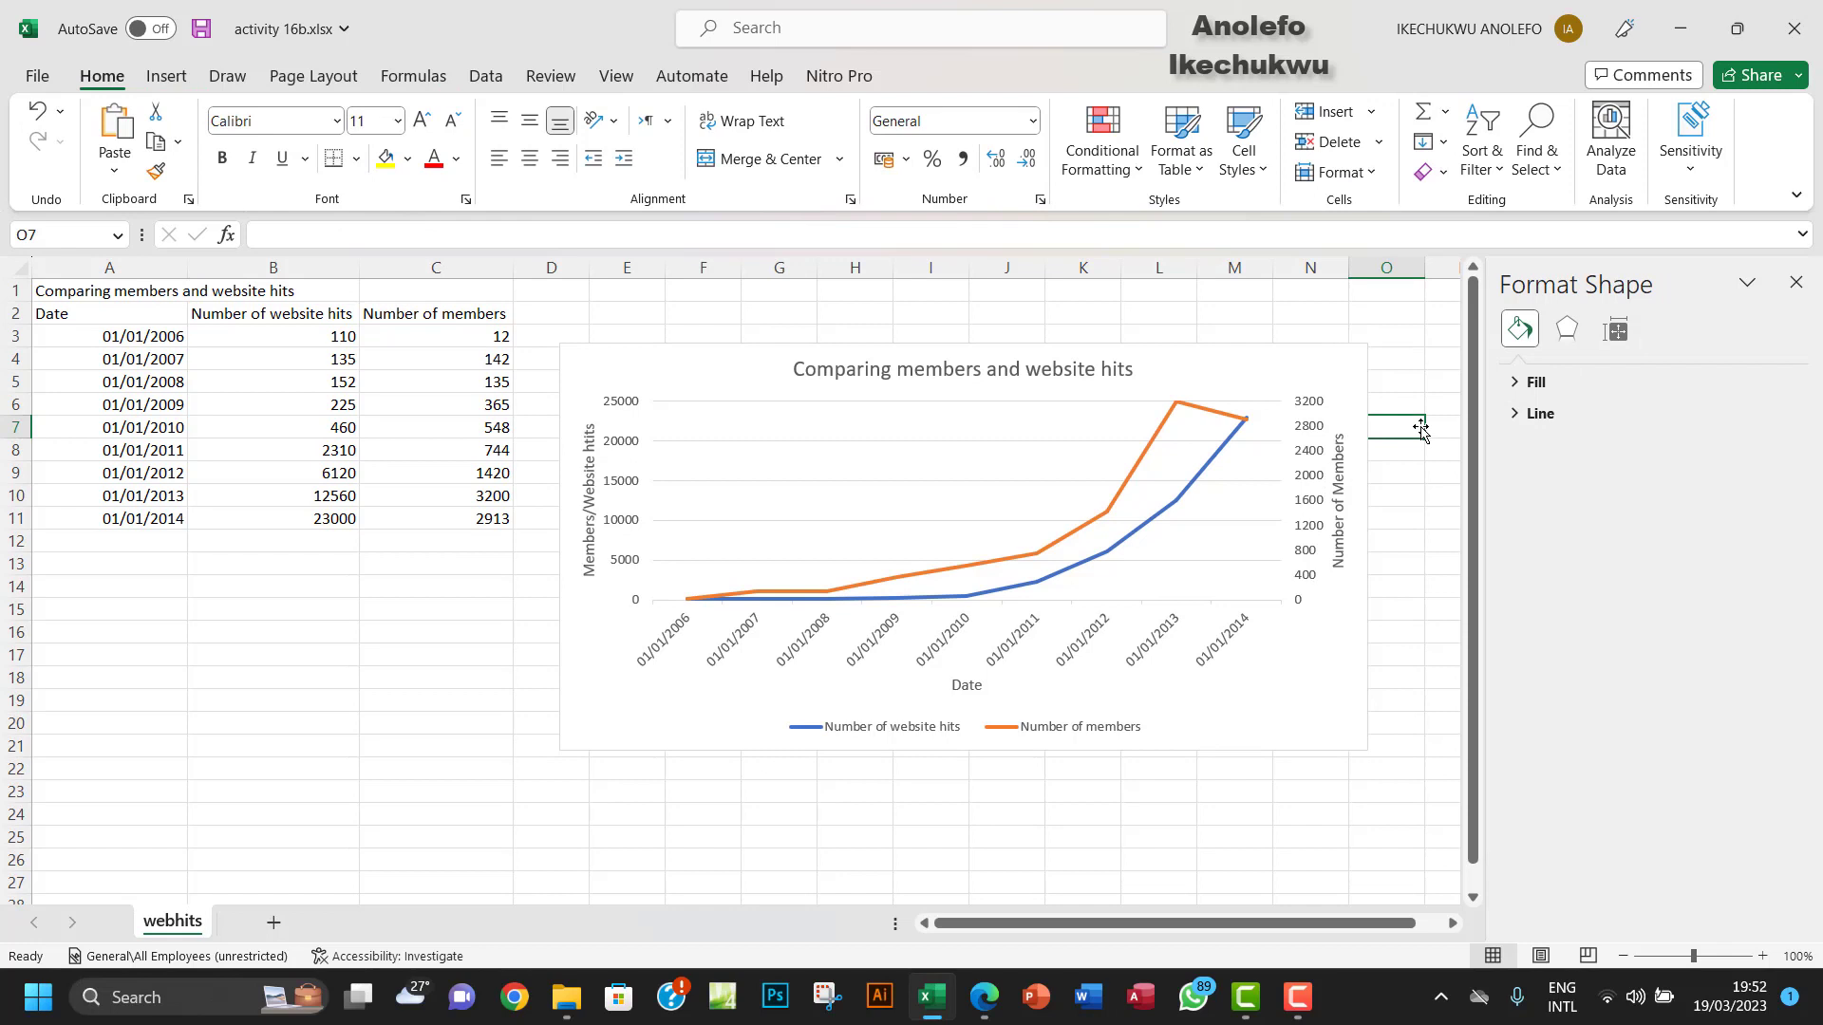